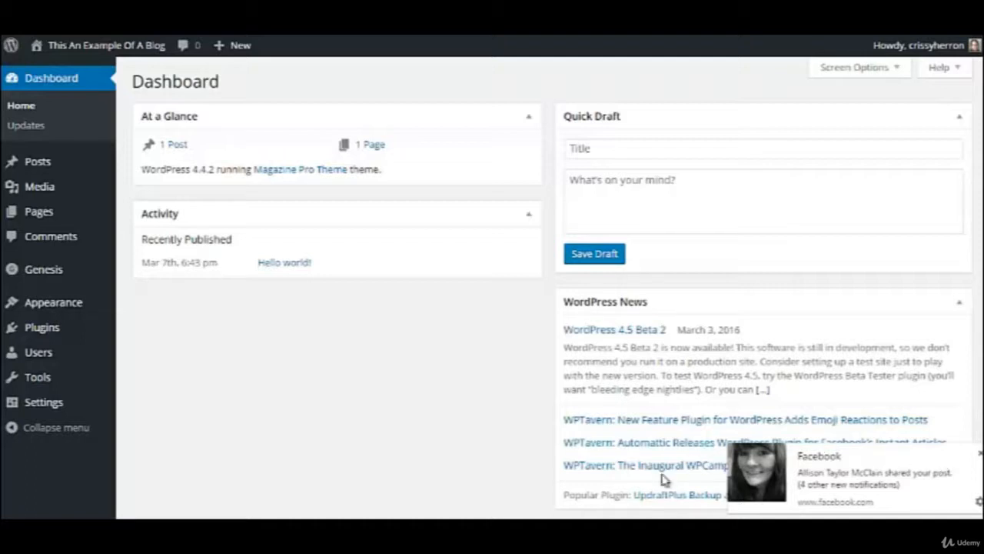
# Open the plugin management area, dismiss the Facebook notification and go to the page for adding new plugins.
pyautogui.moveTo(57, 332)
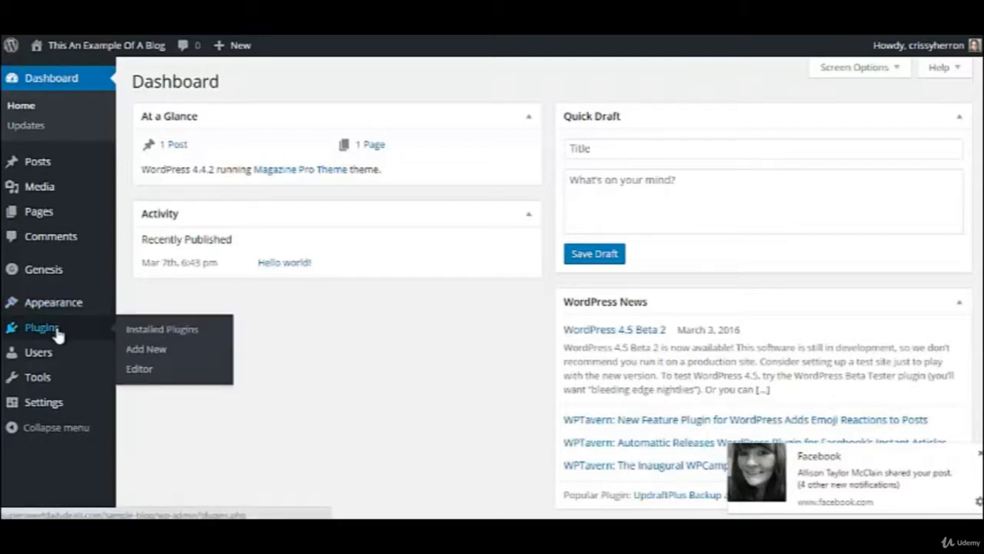
pyautogui.click(43, 328)
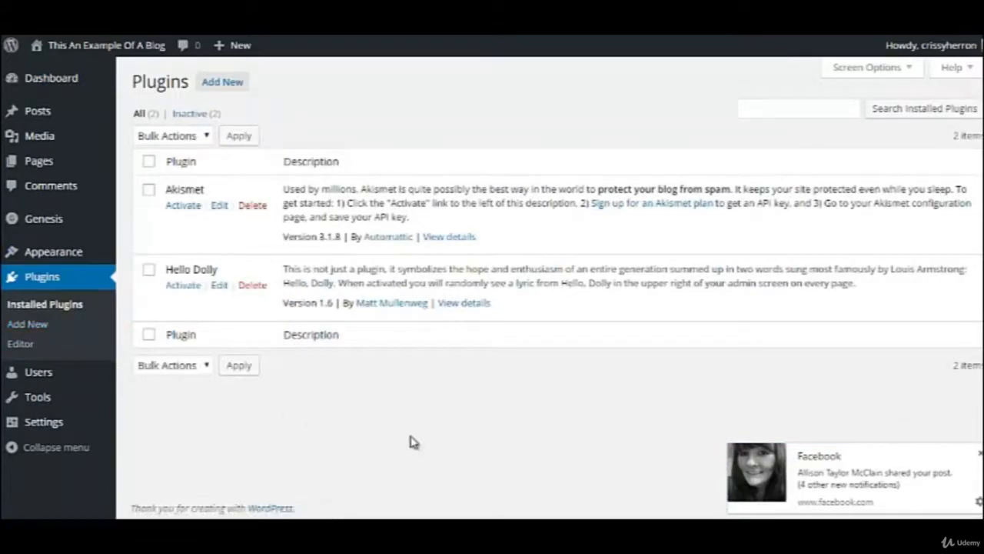
pyautogui.click(980, 453)
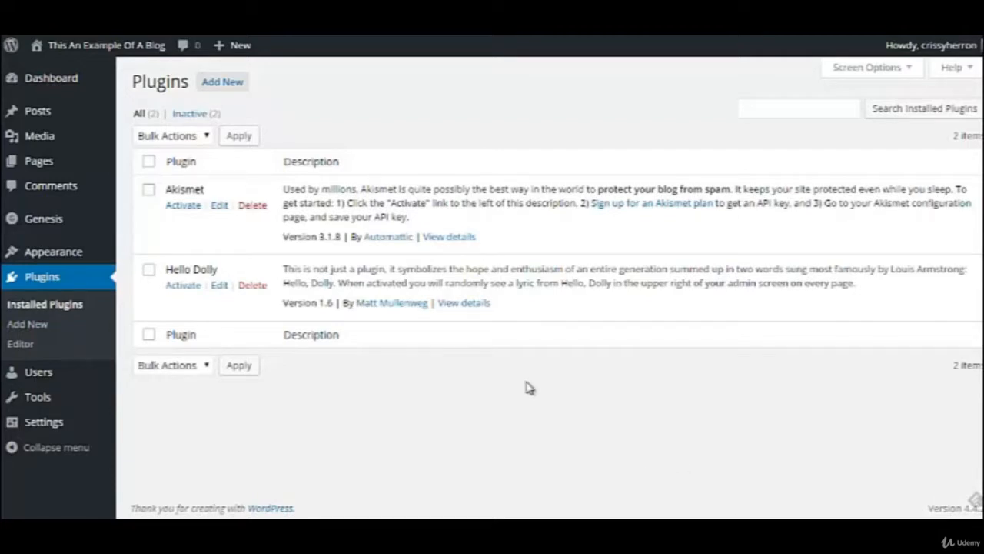
pyautogui.click(233, 86)
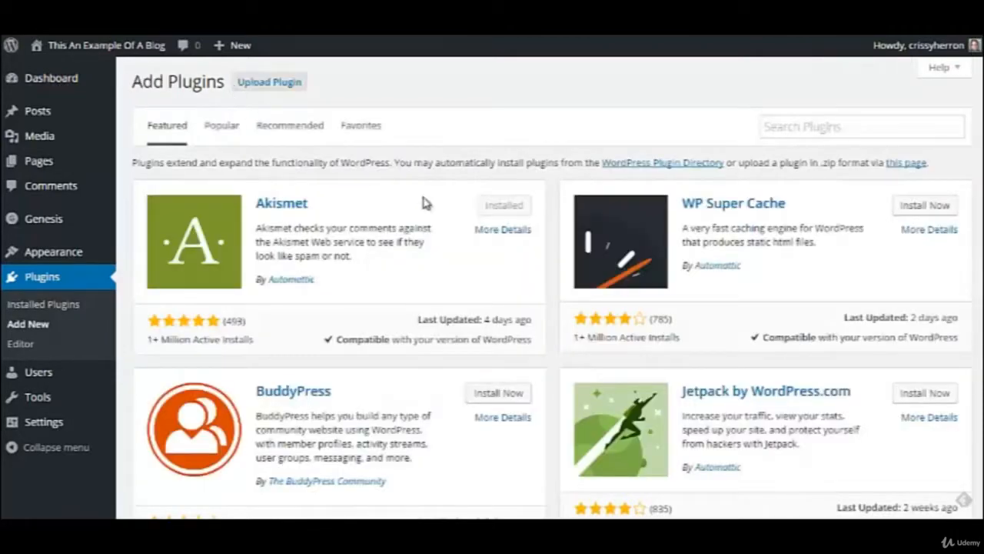
# Look over the featured plugins and search the plugin directory for "spam".
pyautogui.scroll(-2, 729, 291)
pyautogui.scroll(-4, 729, 291)
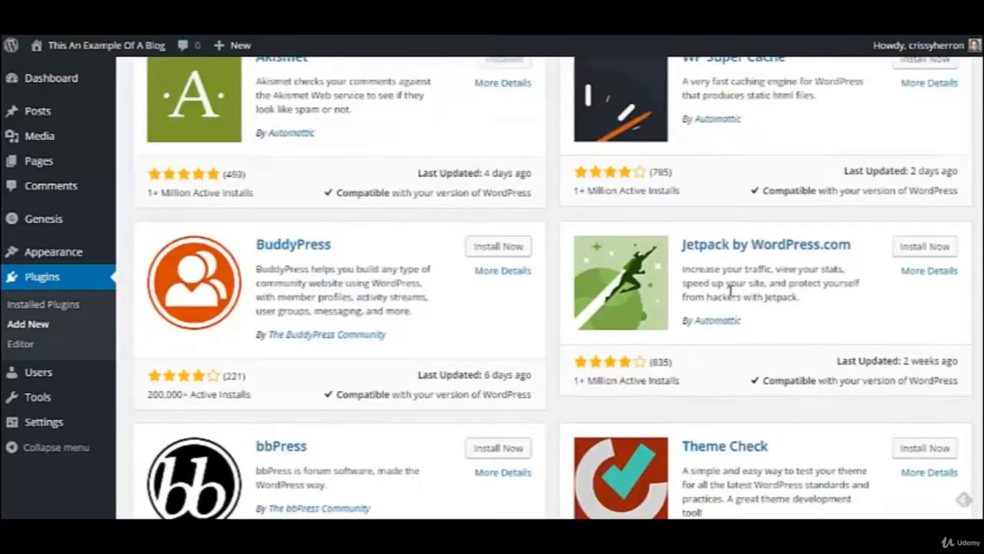
pyautogui.scroll(2, 729, 290)
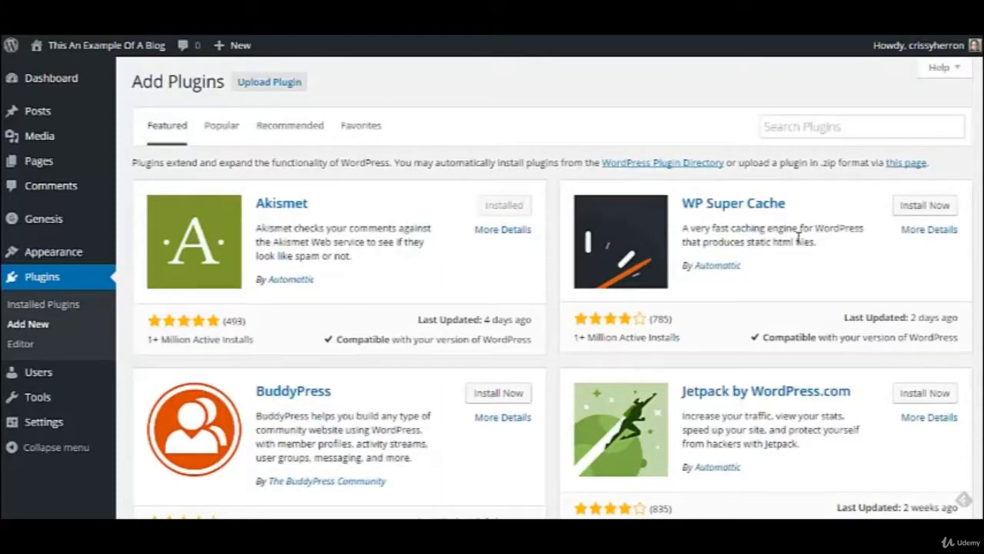
pyautogui.scroll(-2, 800, 336)
pyautogui.scroll(-4, 750, 280)
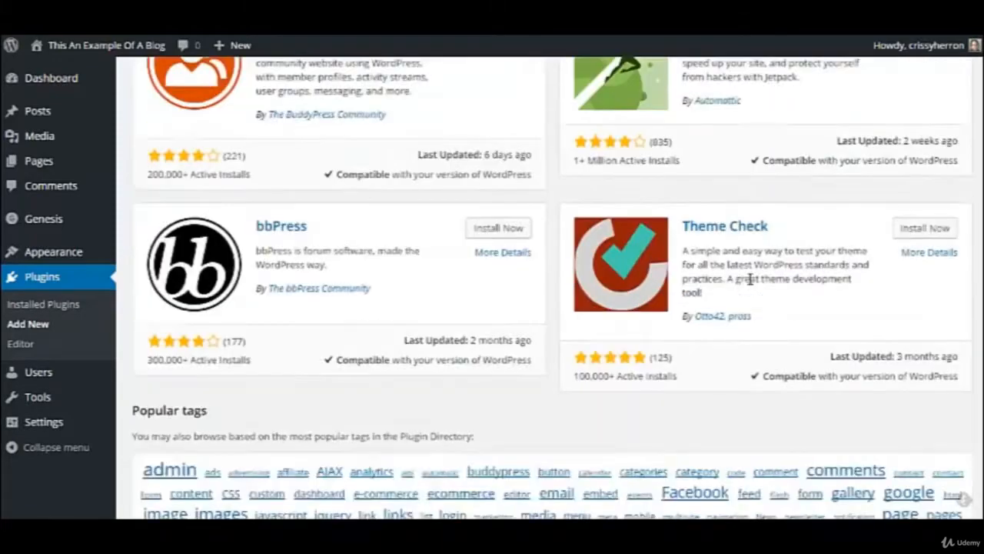
pyautogui.scroll(6, 752, 282)
pyautogui.click(815, 126)
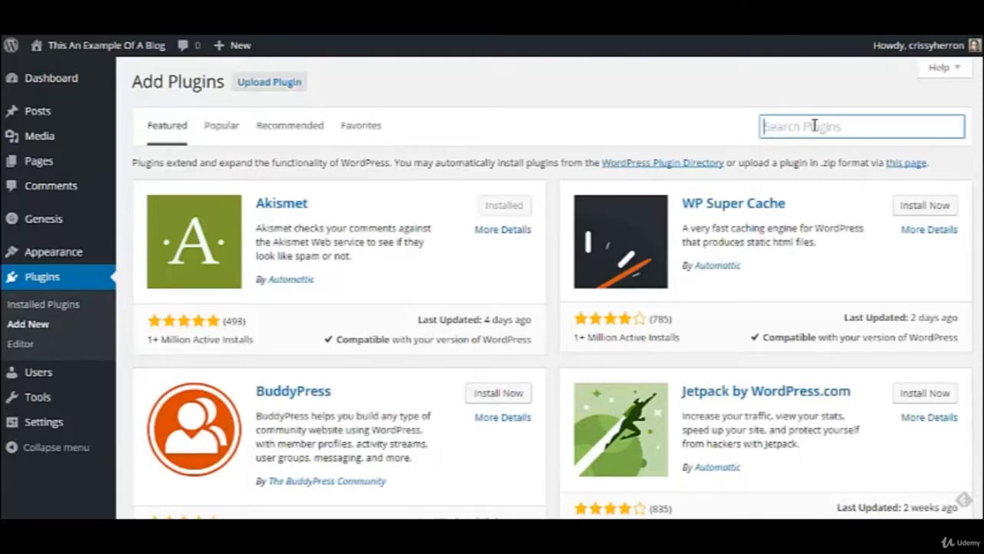
pyautogui.write('spam')
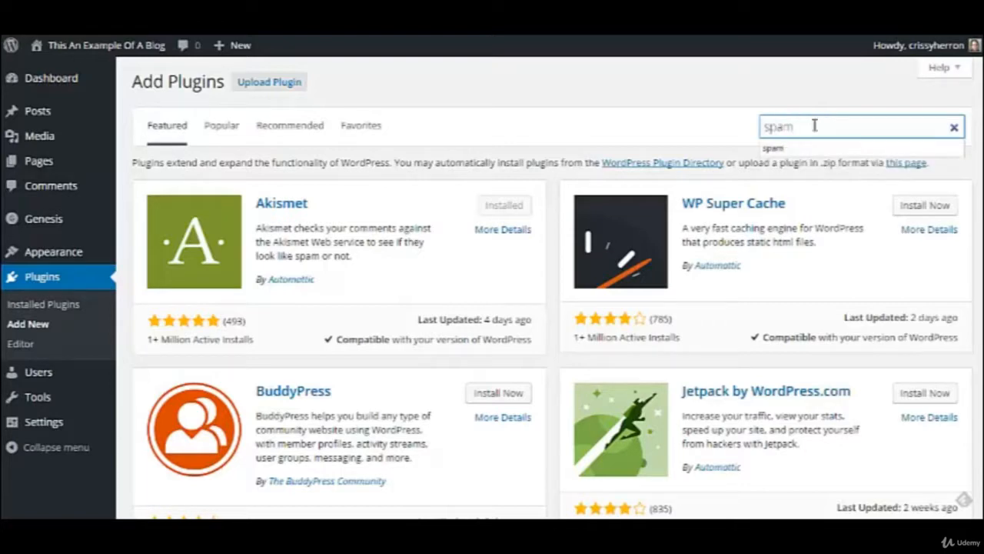
pyautogui.press('Return')
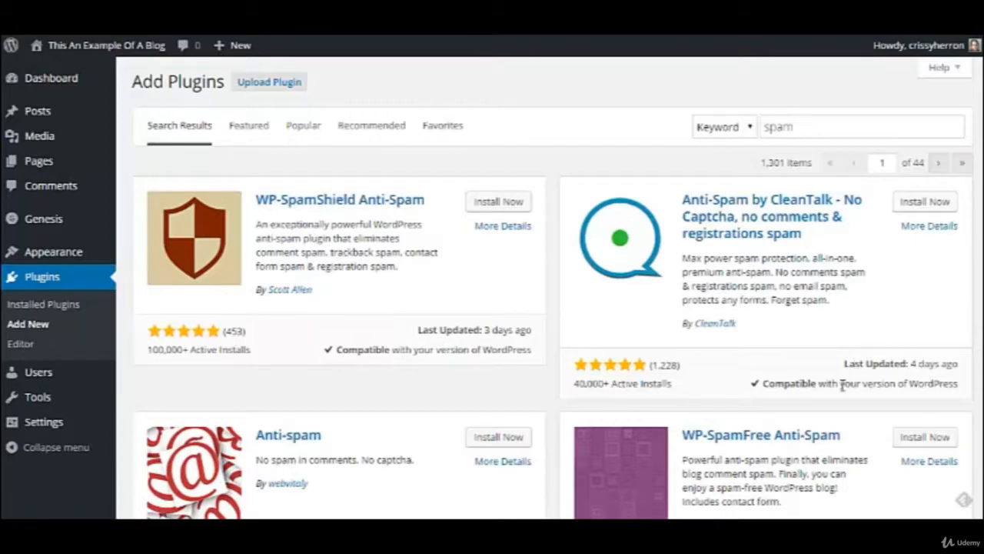
# Examine the spam plugins in the search results, comparing star ratings, active installs, last updates and WordPress compatibility.
pyautogui.scroll(-1, 842, 384)
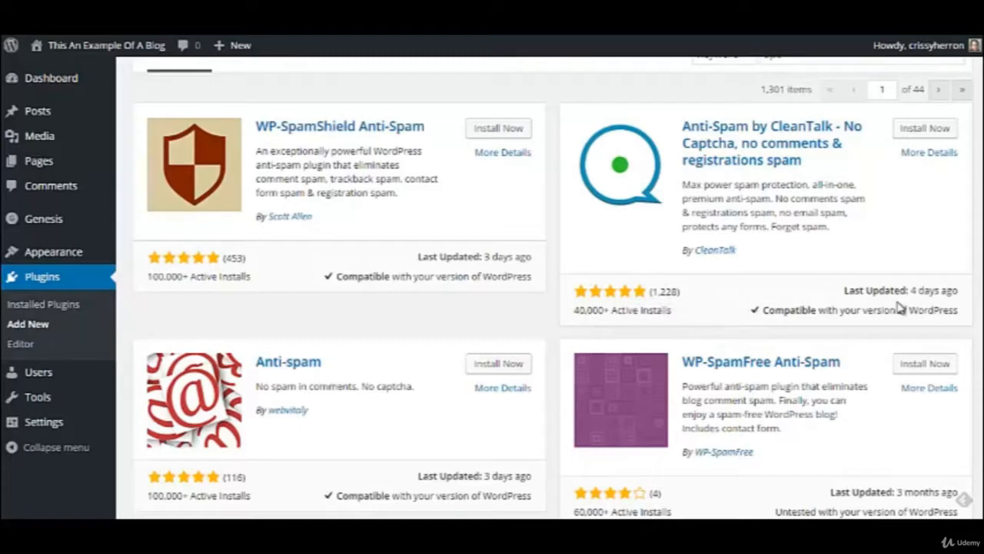
pyautogui.scroll(1, 896, 306)
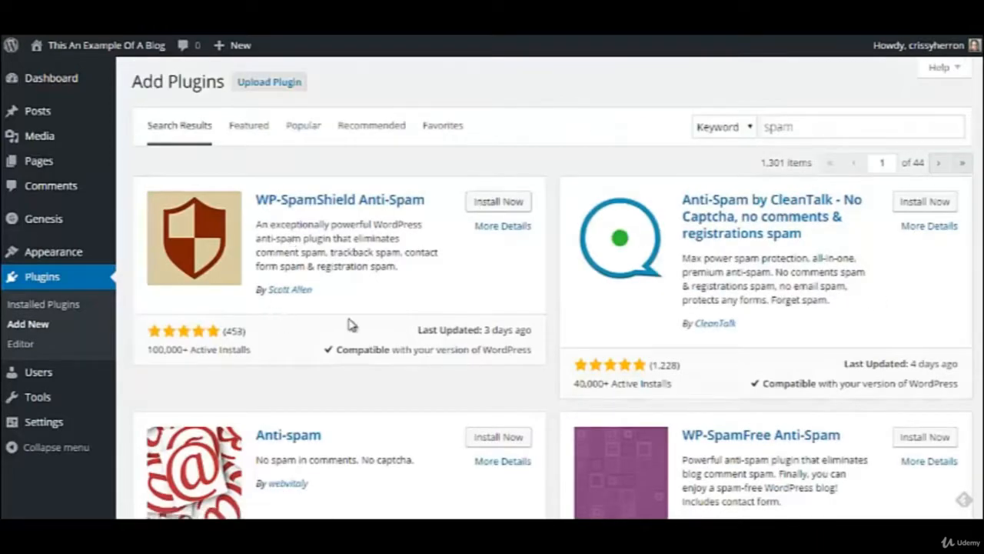
pyautogui.scroll(-1, 622, 334)
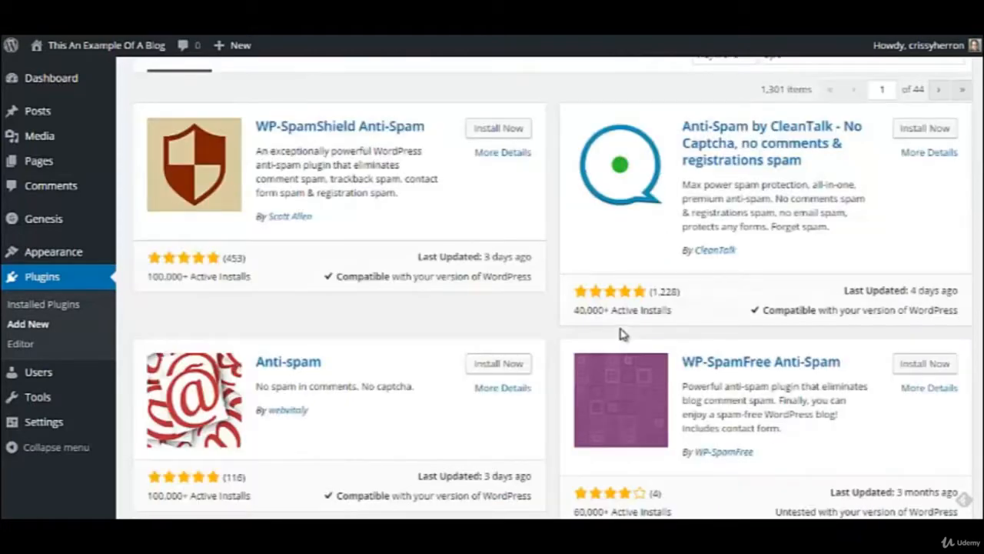
pyautogui.scroll(-1, 623, 334)
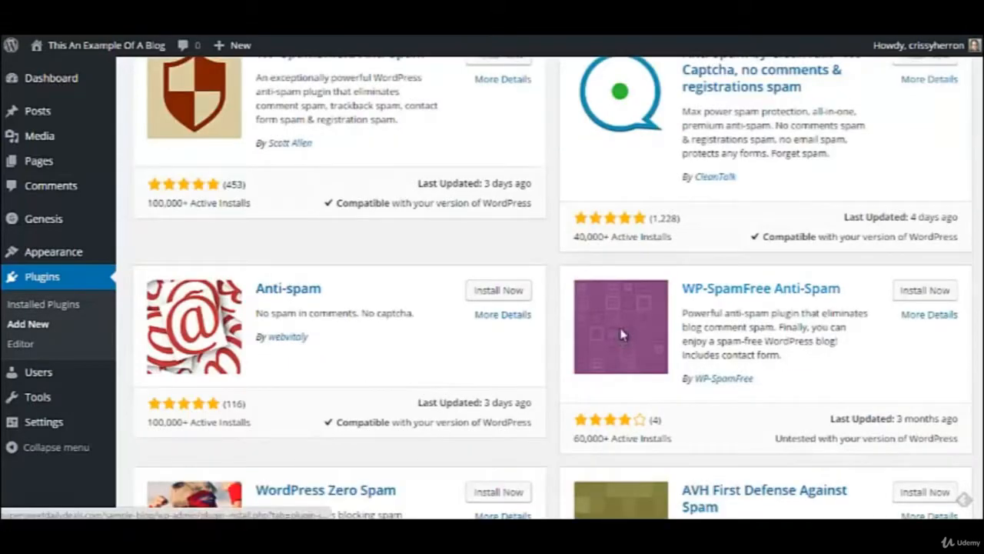
pyautogui.scroll(-1, 623, 333)
pyautogui.scroll(-3, 622, 334)
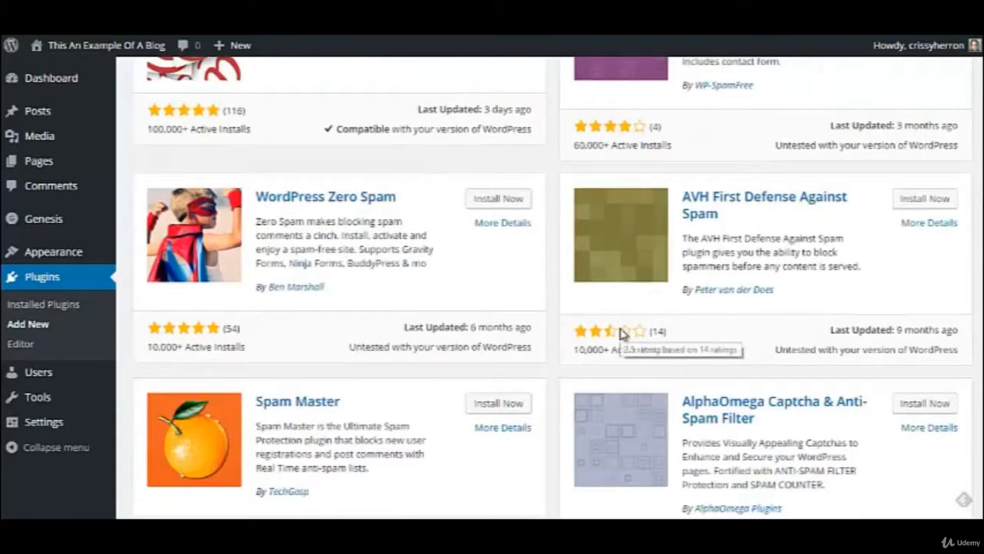
pyautogui.scroll(-1, 622, 333)
pyautogui.scroll(5, 623, 336)
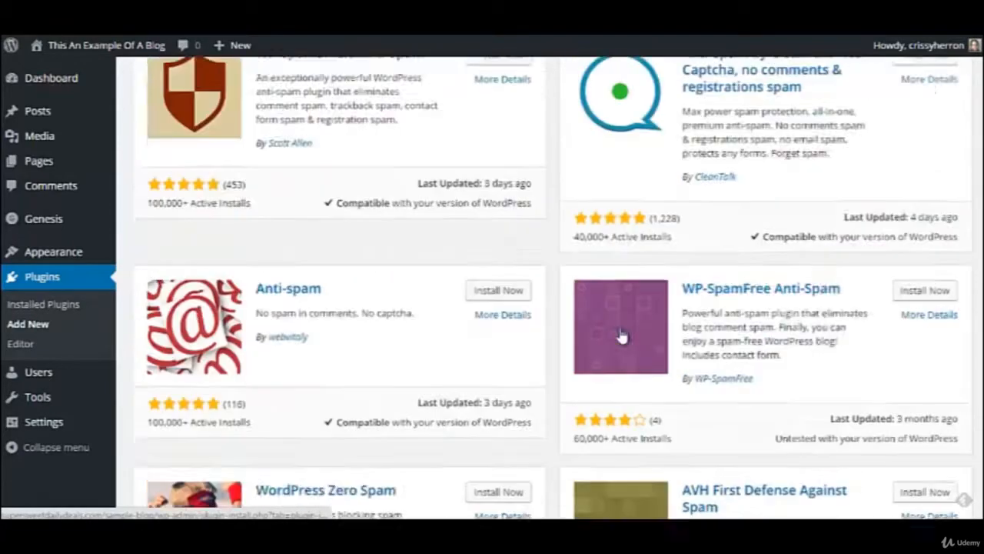
pyautogui.scroll(2, 622, 336)
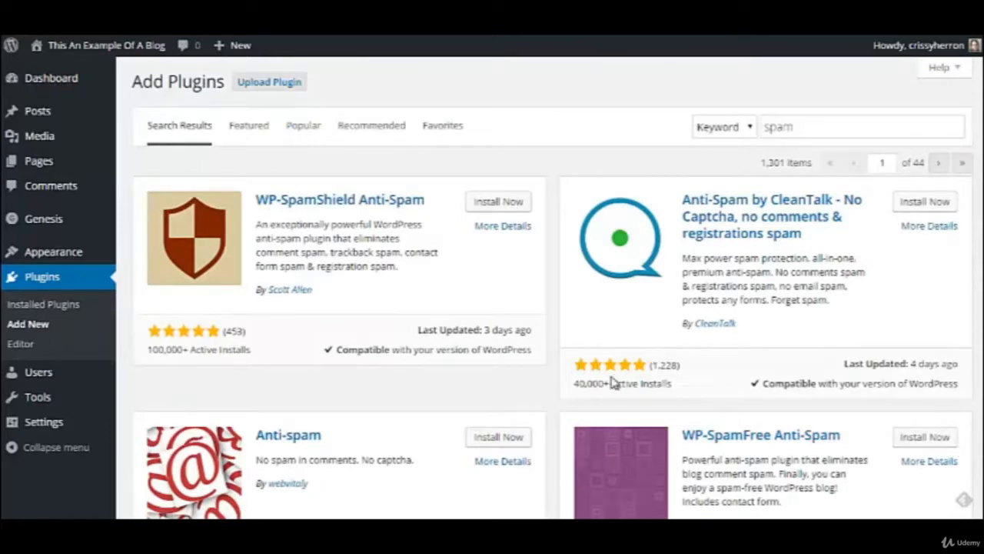
pyautogui.moveTo(586, 364)
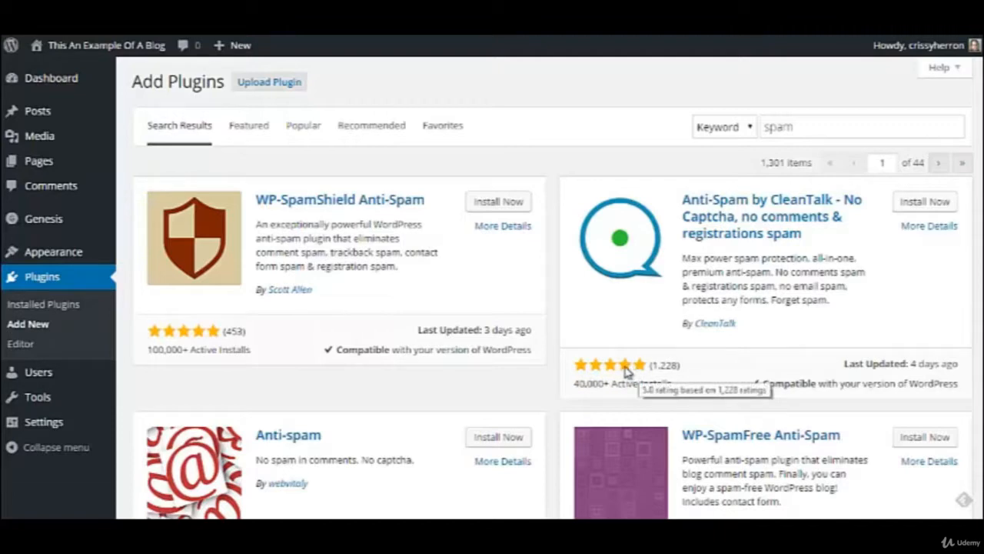
# Install the Anti-Spam by CleanTalk plugin and activate it.
pyautogui.click(926, 202)
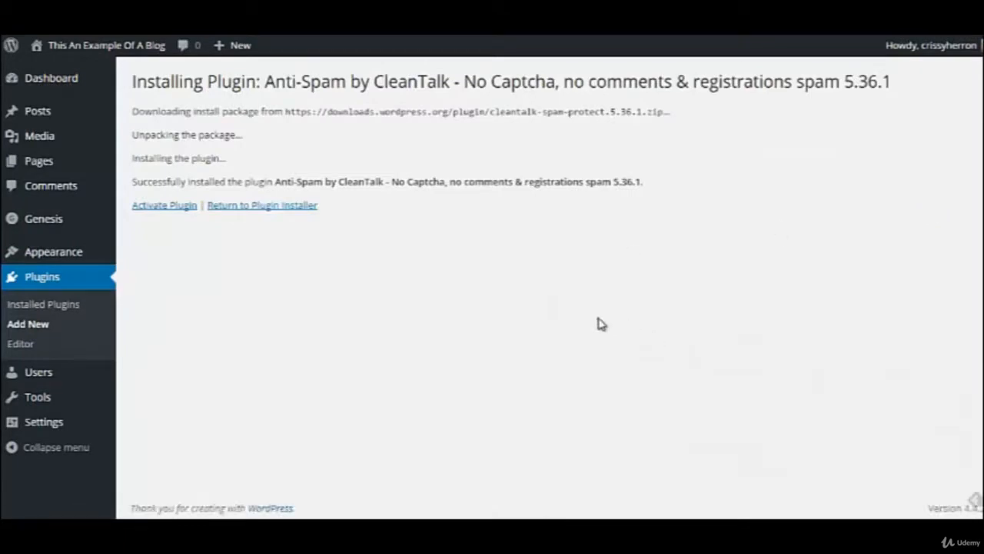
pyautogui.click(164, 206)
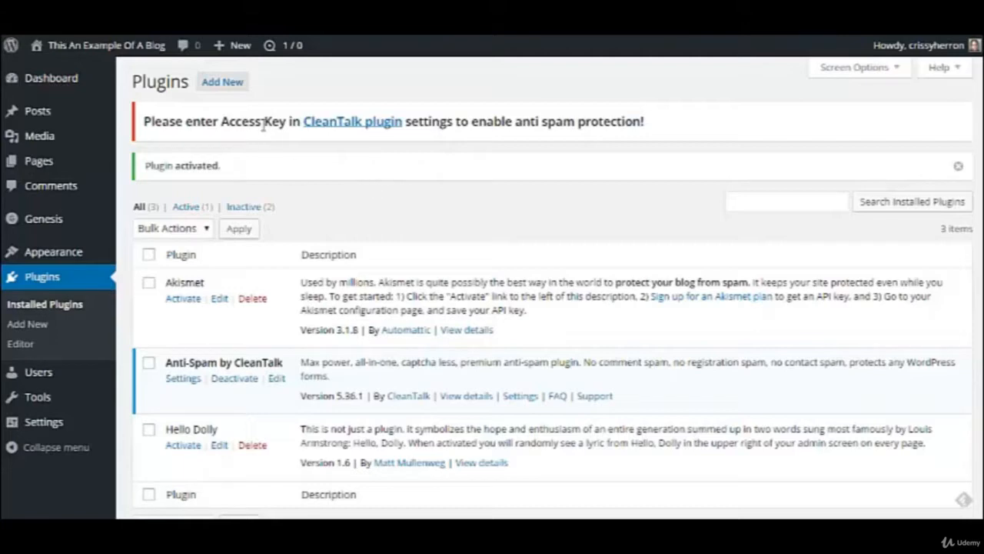
# Upload widget-scheduler.zip from the sample-blog folder as a new plugin, then install and activate it.
pyautogui.click(232, 83)
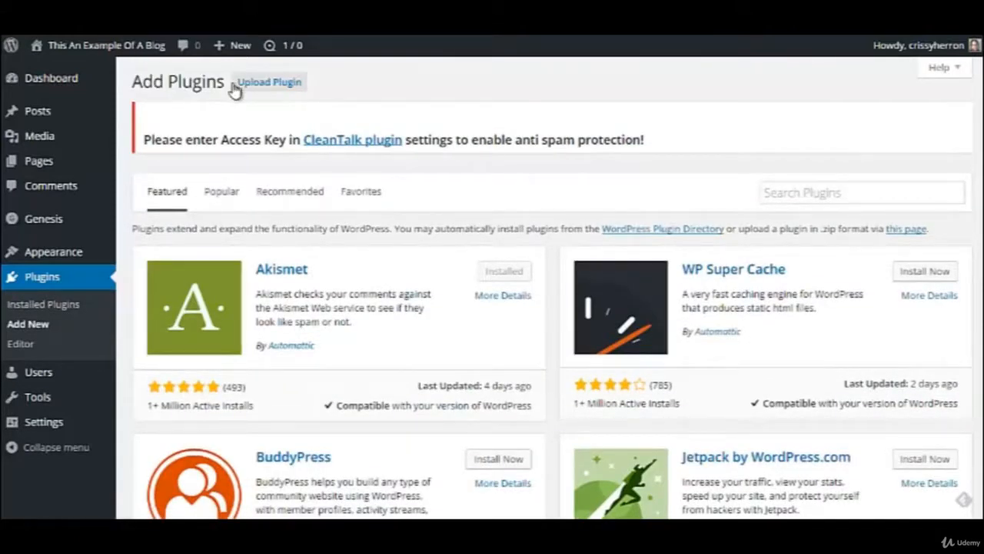
pyautogui.click(269, 84)
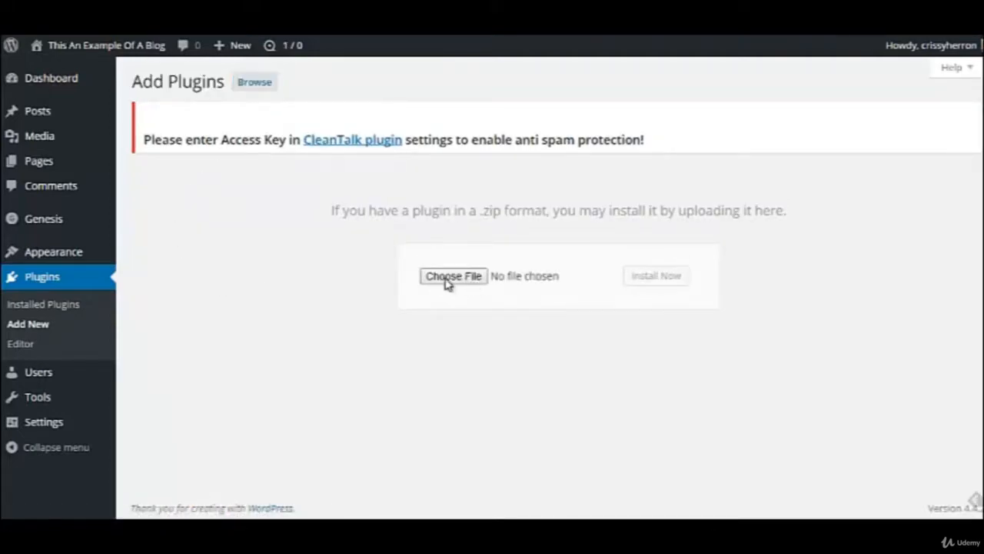
pyautogui.click(452, 276)
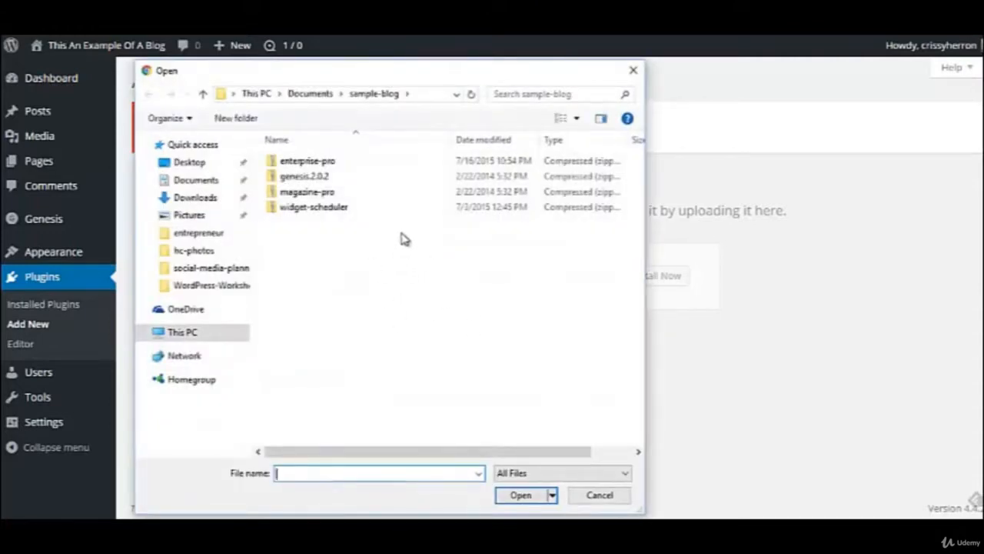
pyautogui.click(347, 210)
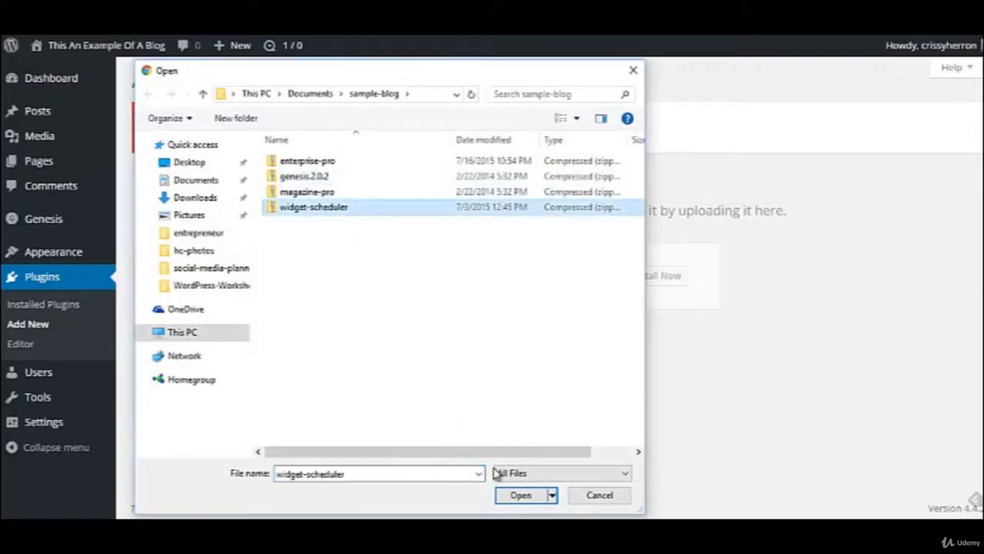
pyautogui.click(522, 496)
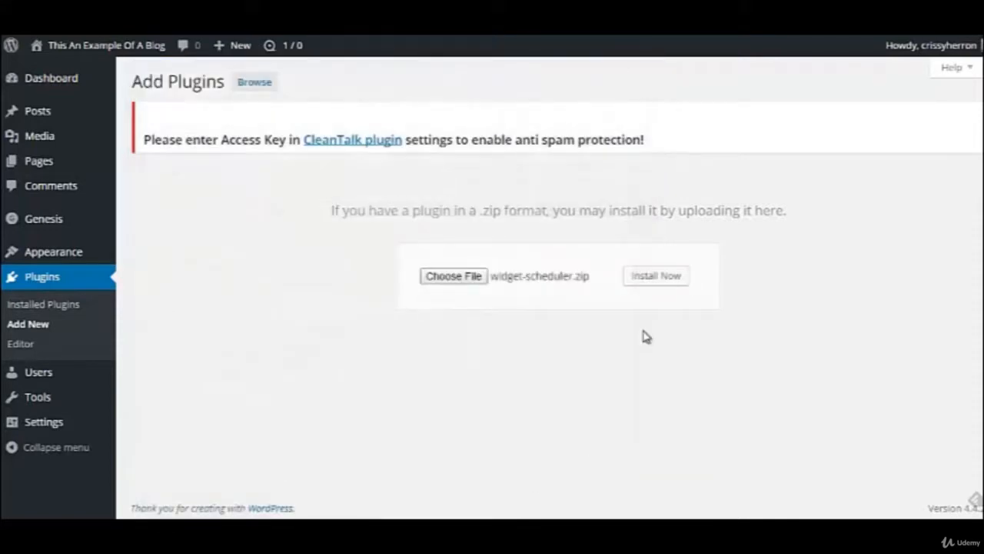
pyautogui.click(651, 276)
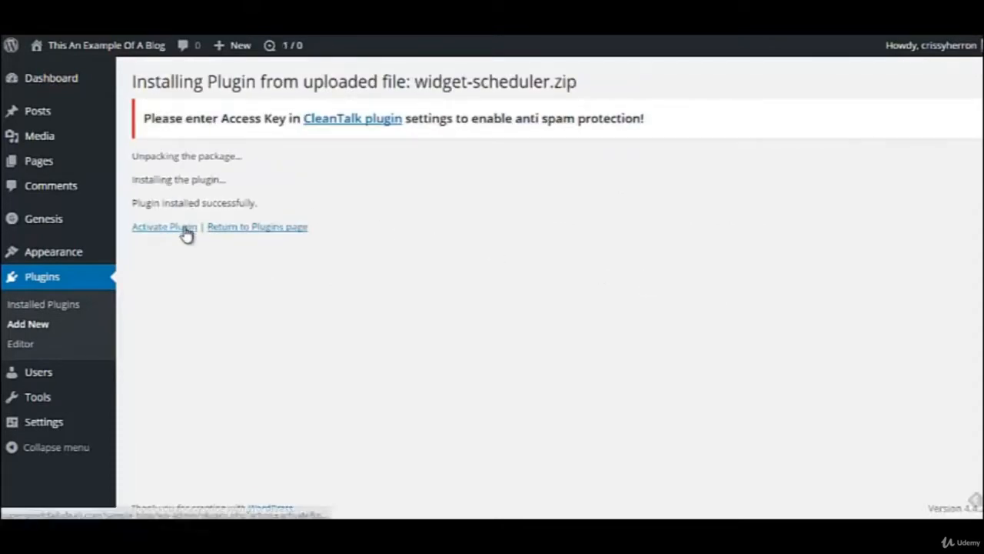
pyautogui.click(186, 229)
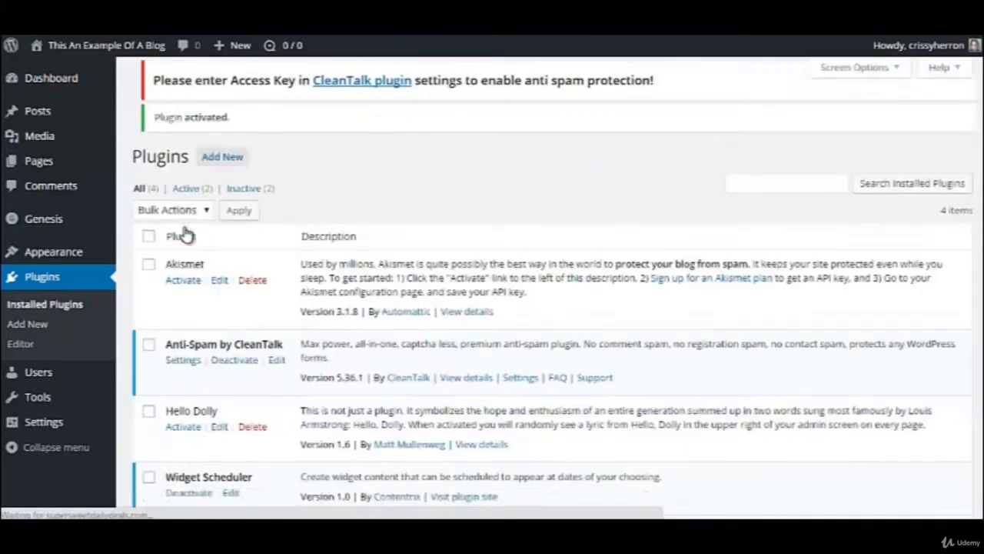
# Deactivate the Anti-Spam by CleanTalk plugin in the list of installed plugins.
pyautogui.scroll(-3, 352, 329)
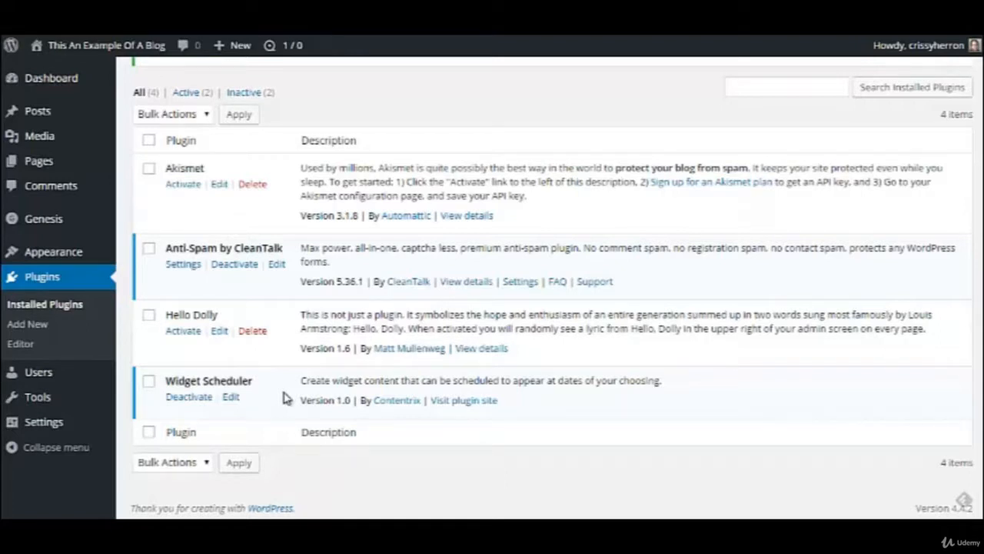
pyautogui.scroll(1, 284, 398)
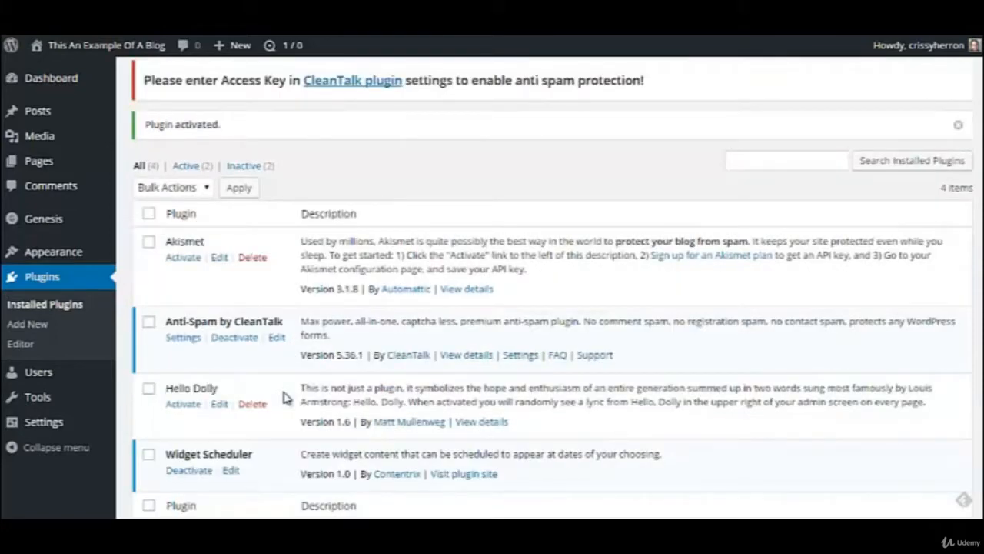
pyautogui.click(240, 340)
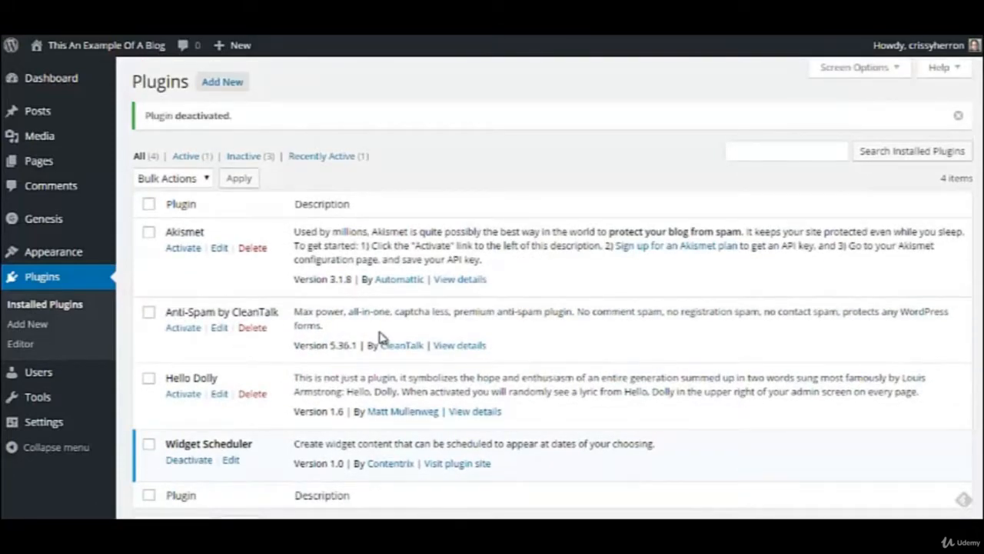
# Delete the Hello Dolly plugin and confirm the removal of its files.
pyautogui.scroll(-2, 381, 336)
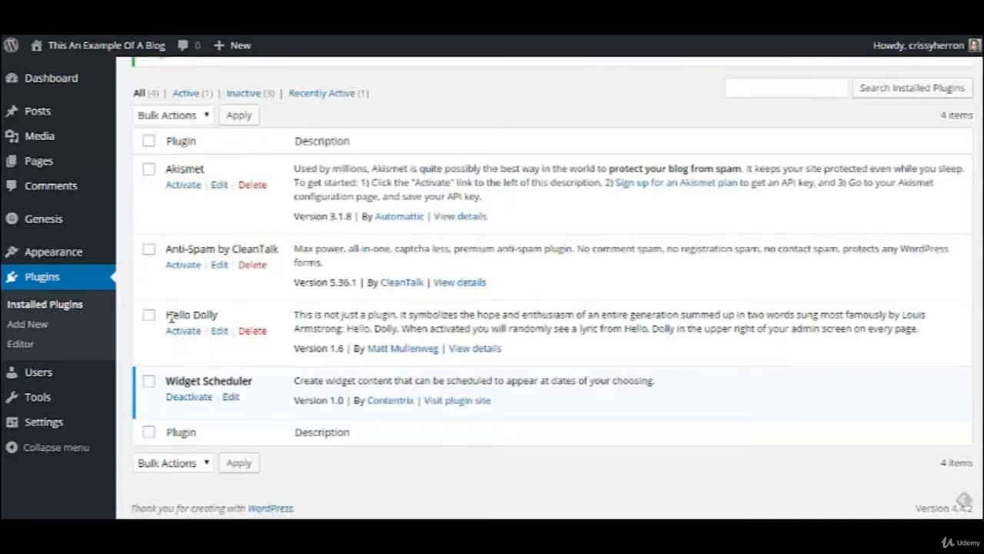
pyautogui.moveTo(168, 315); pyautogui.dragTo(218, 316)
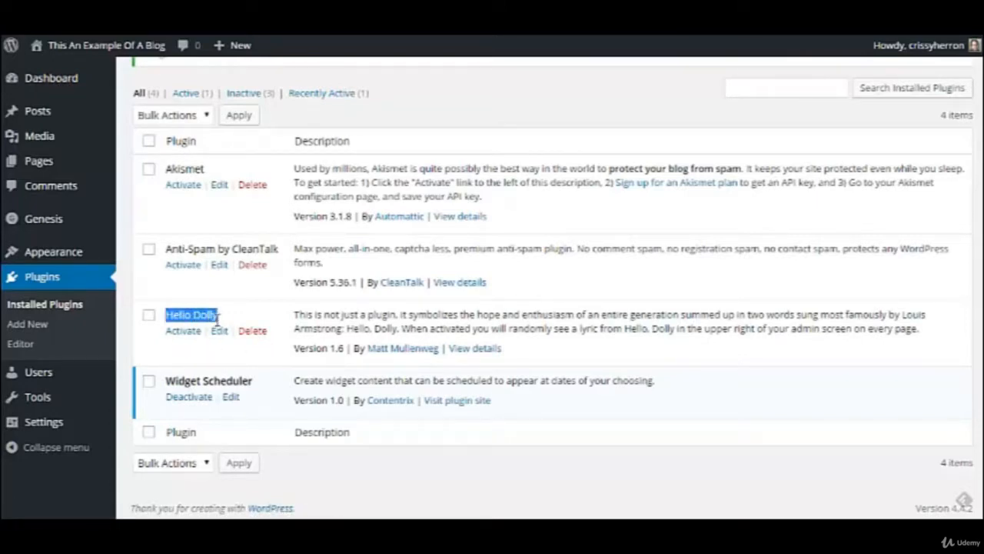
pyautogui.click(238, 350)
pyautogui.click(253, 332)
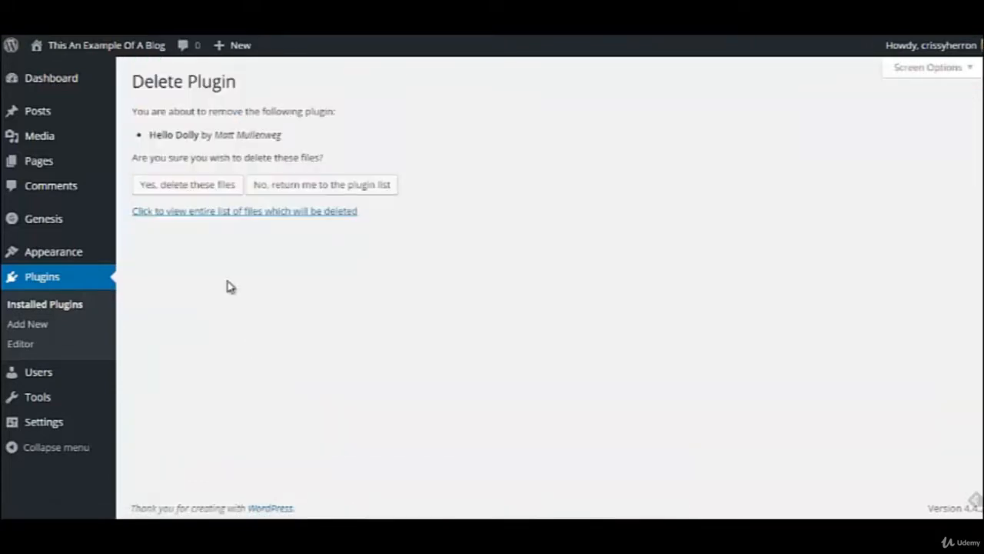
pyautogui.click(210, 187)
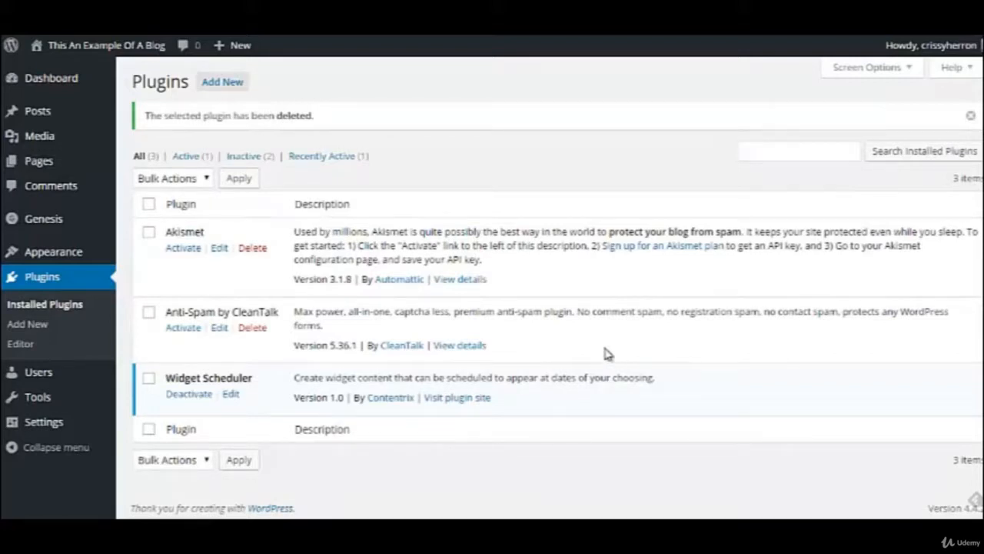
# Search the plugin directory for "contact buddy" and look through the results for the contact form plugin.
pyautogui.click(223, 90)
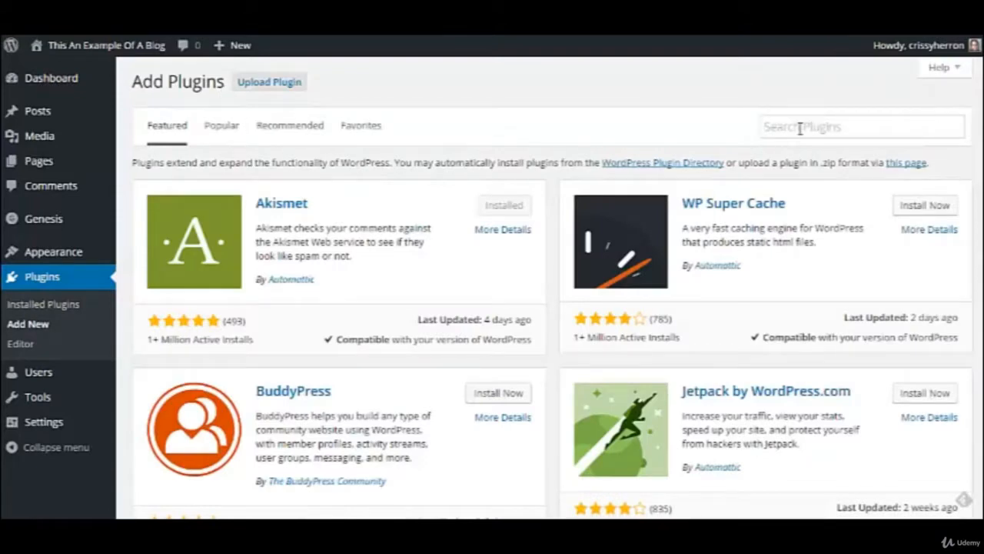
pyautogui.click(800, 128)
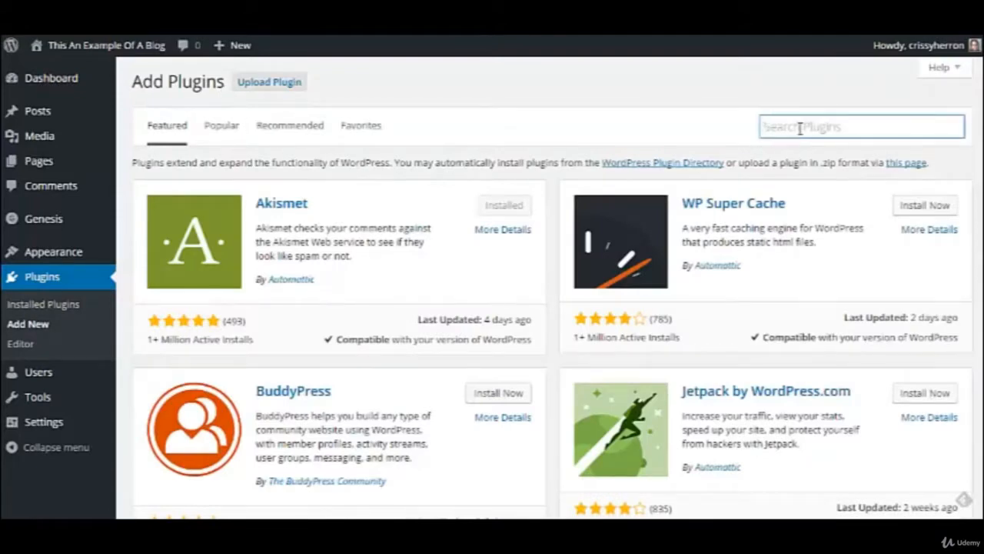
pyautogui.write('cont')
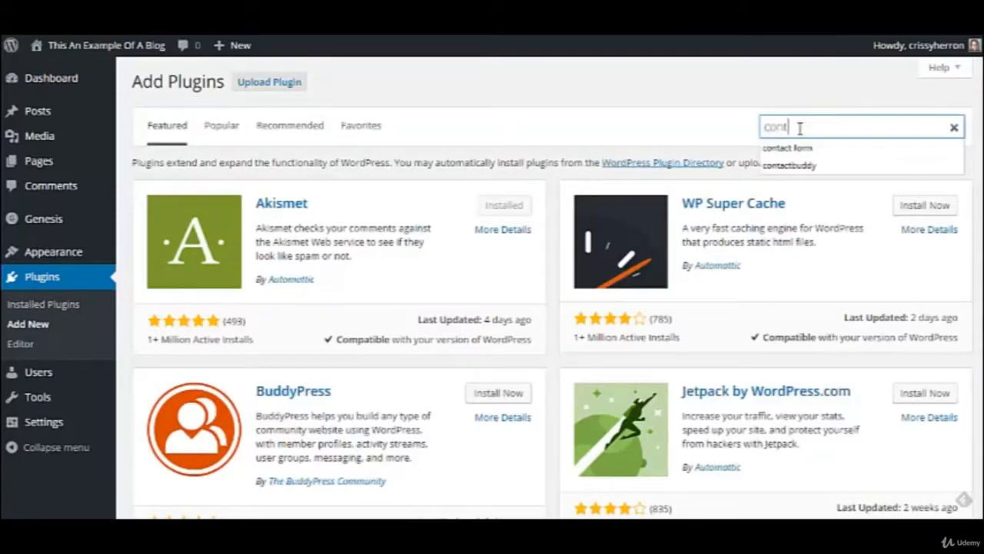
pyautogui.write('act bud')
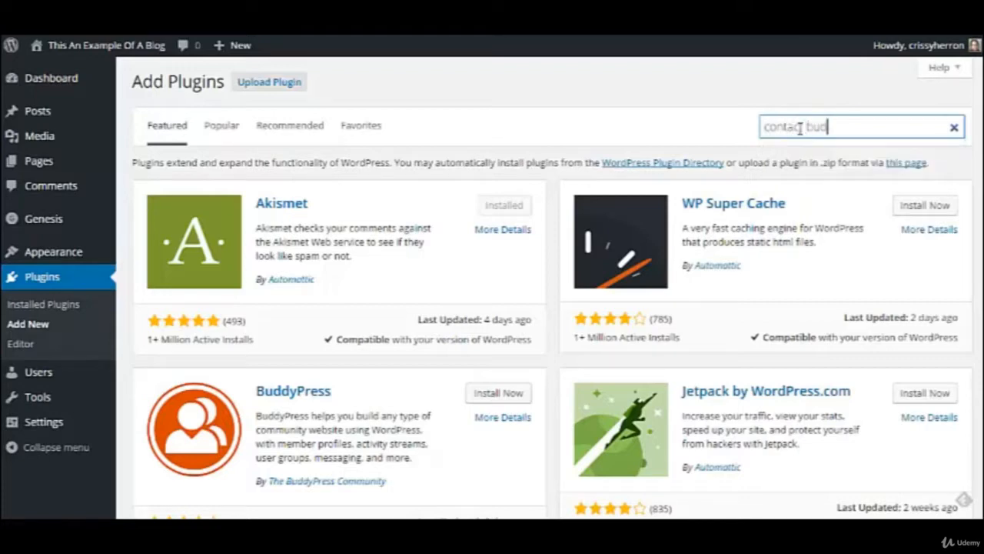
pyautogui.write('dy')
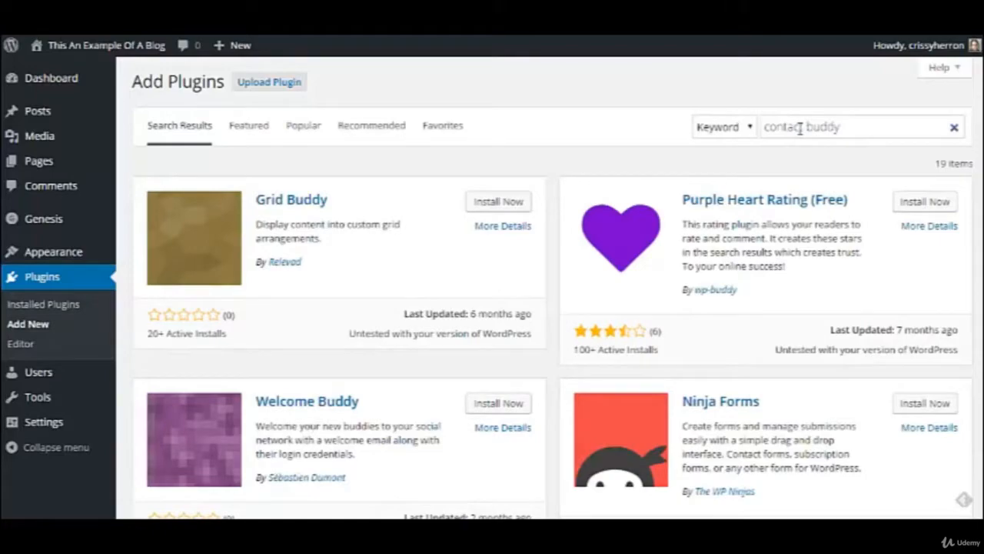
pyautogui.scroll(-7, 771, 306)
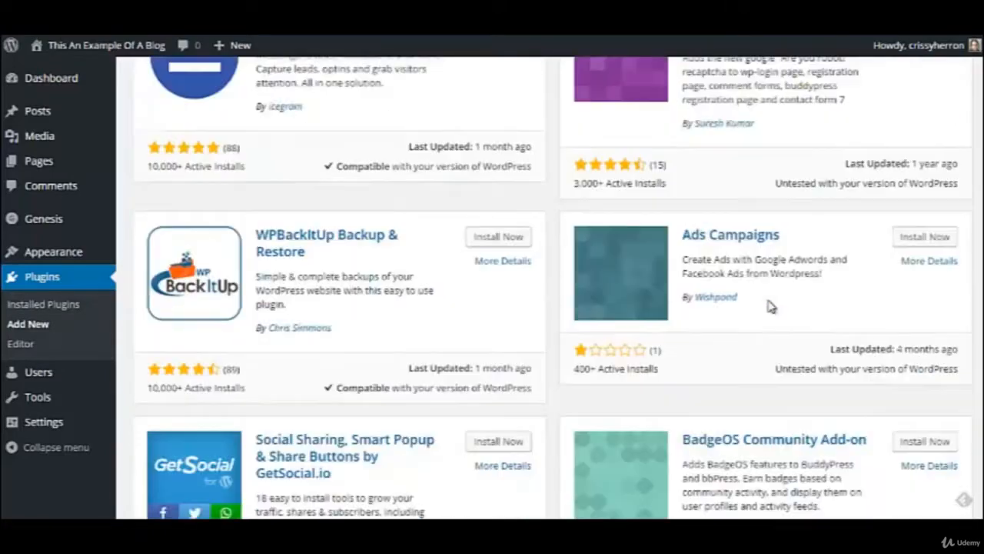
pyautogui.scroll(-4, 771, 306)
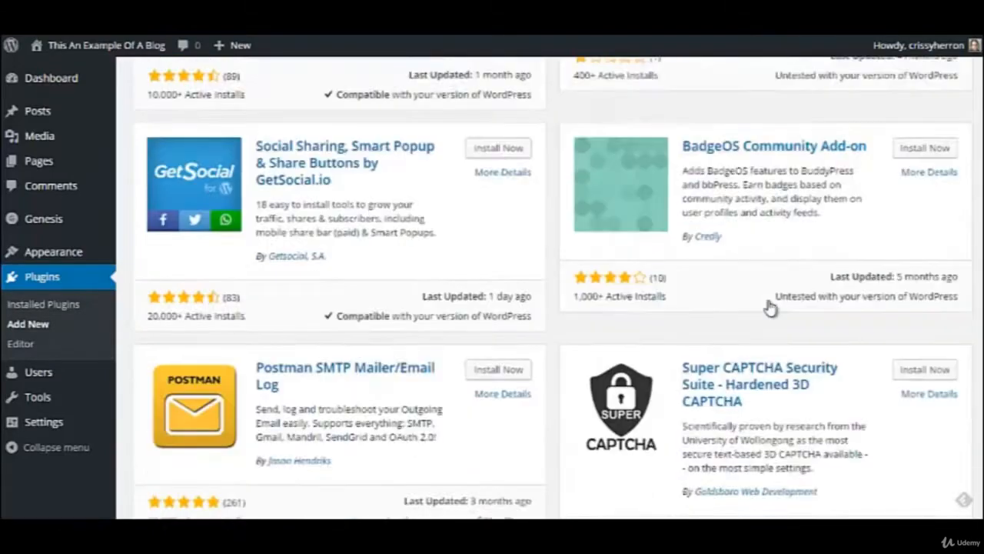
pyautogui.scroll(11, 769, 307)
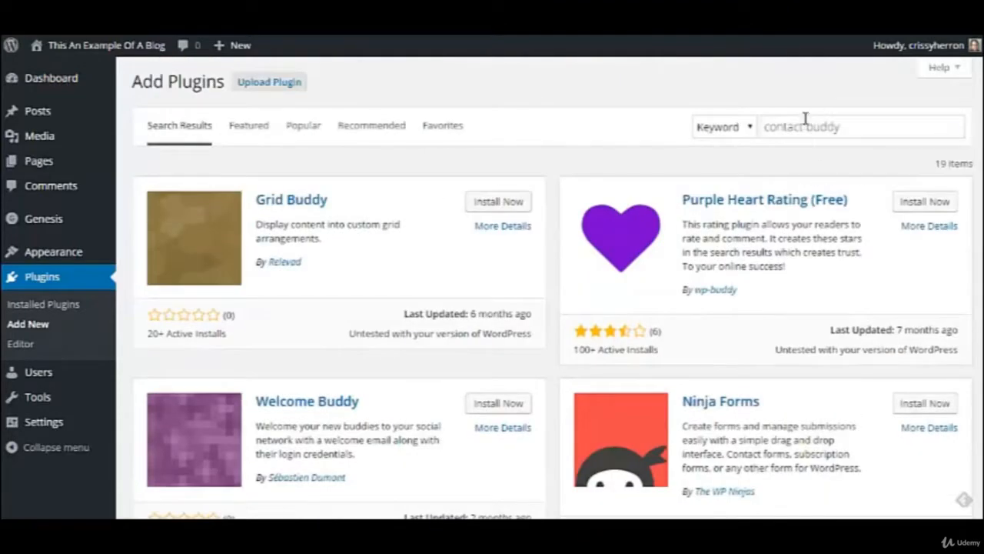
# Search for "contactbuddy" as one word, then install and activate ContactBuddy by iThemes.
pyautogui.click(804, 128)
pyautogui.press('BackSpace')
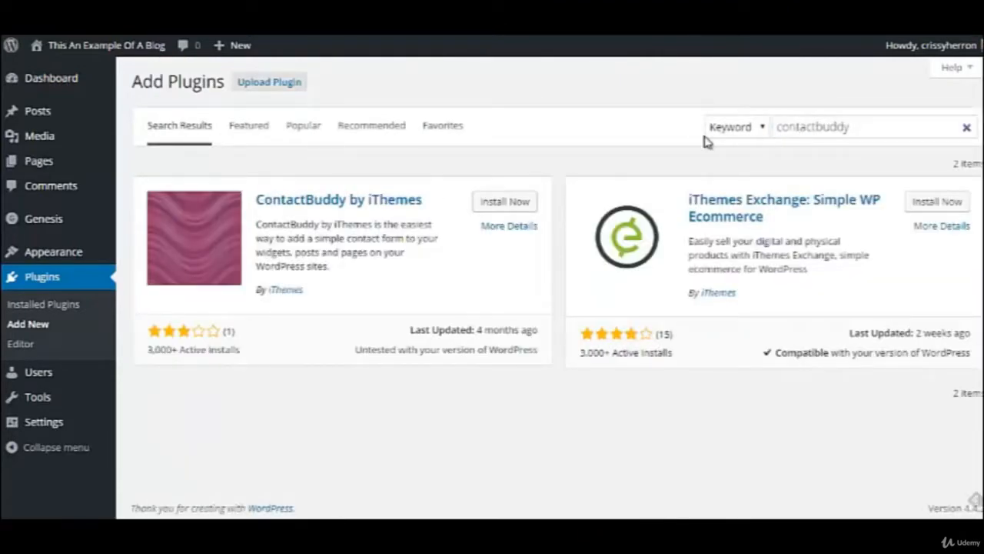
pyautogui.click(520, 203)
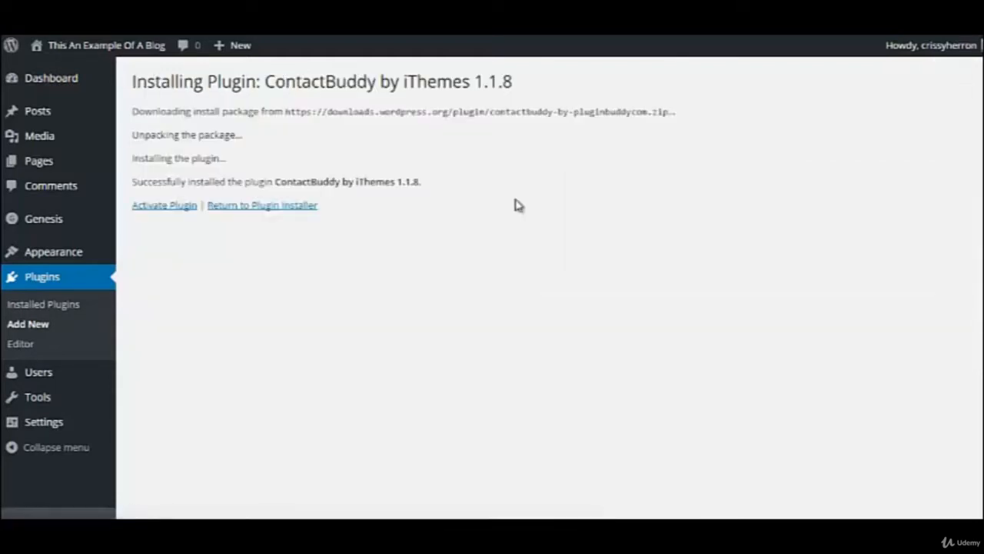
pyautogui.click(187, 206)
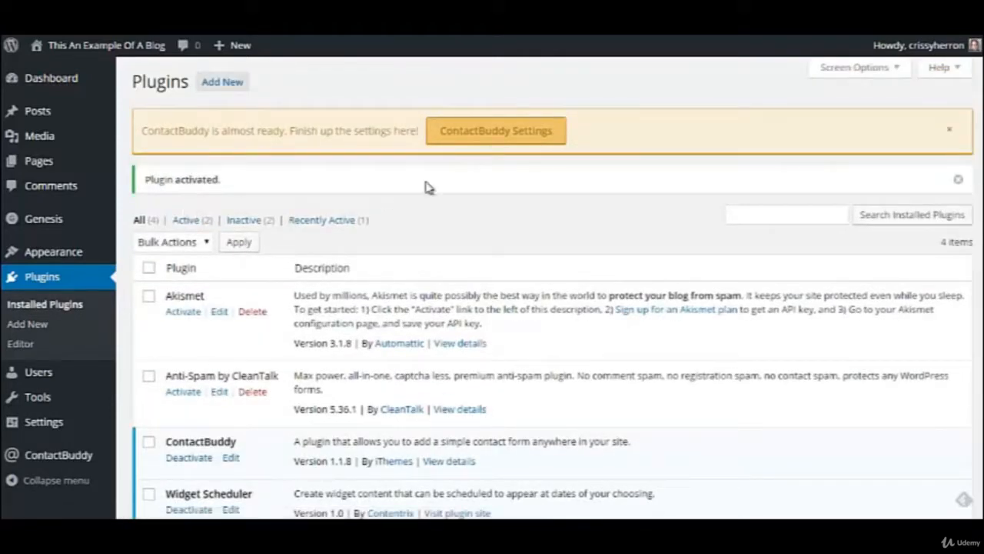
# Go to the ContactBuddy settings, check the recipient email address and preview the Default form layout.
pyautogui.click(496, 135)
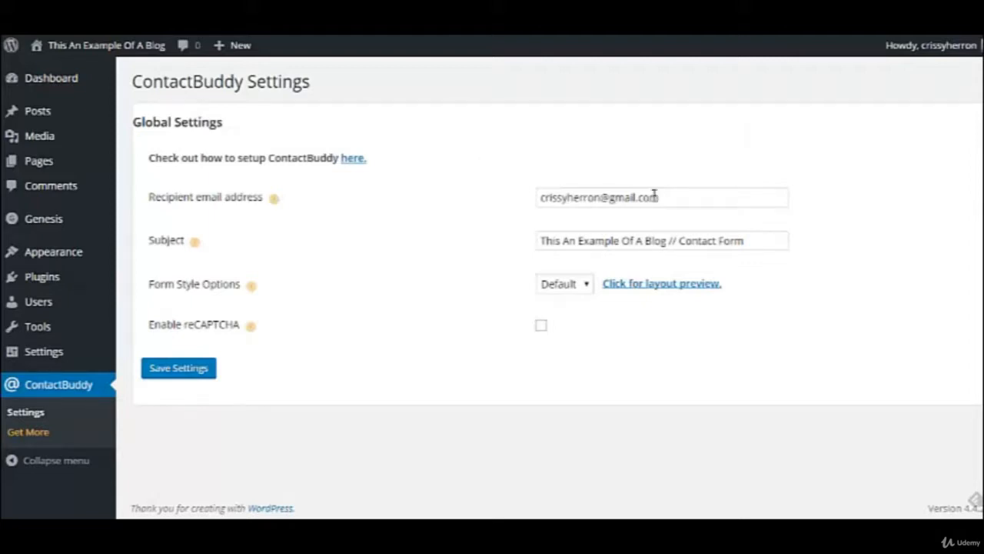
pyautogui.moveTo(666, 194); pyautogui.dragTo(518, 192)
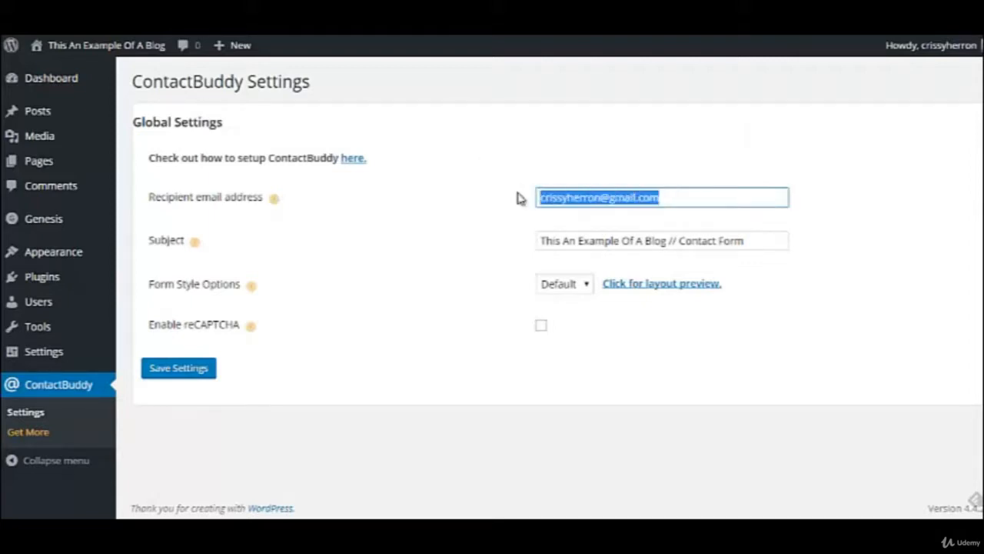
pyautogui.click(672, 289)
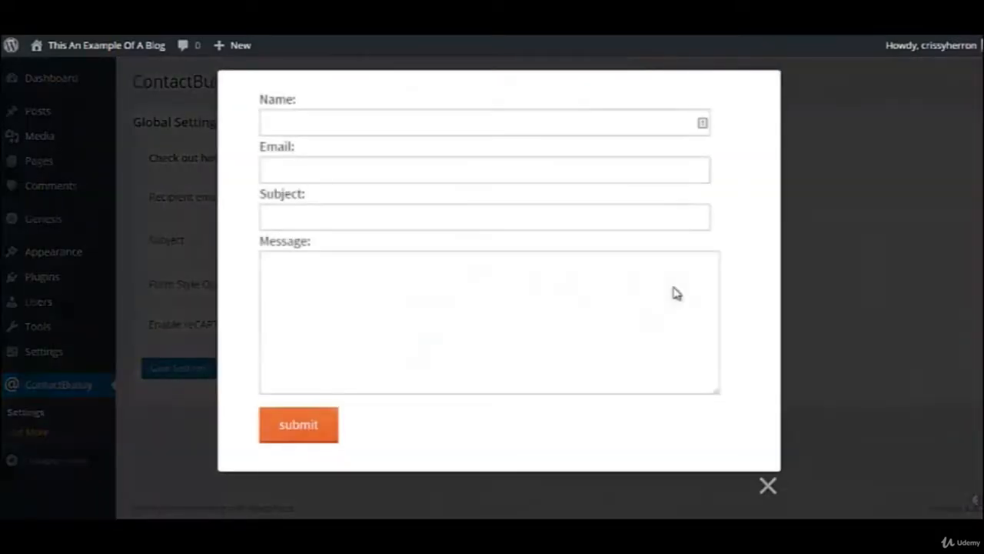
pyautogui.click(880, 98)
# Try the Skinny form style, preview its layout and return the style to Default.
pyautogui.click(589, 284)
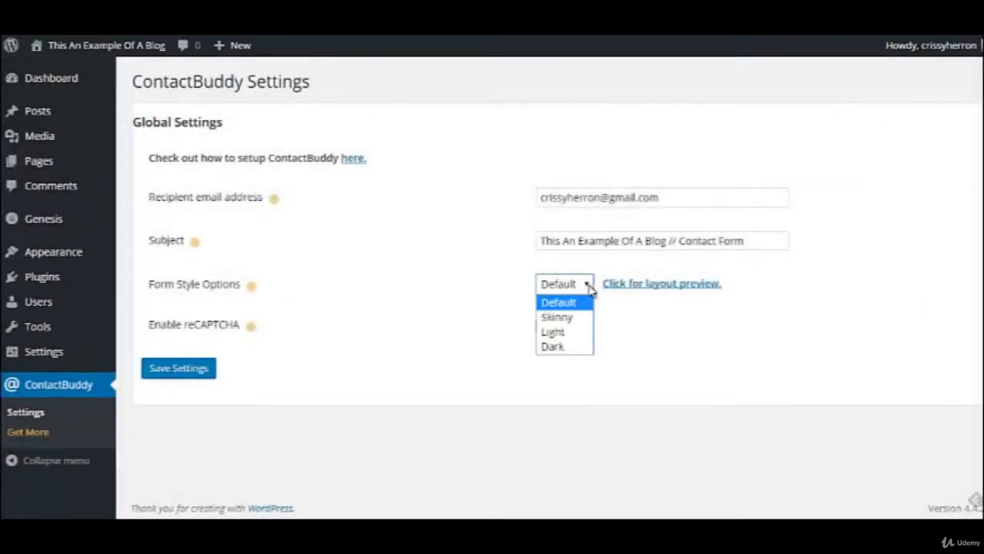
pyautogui.click(578, 315)
pyautogui.click(626, 286)
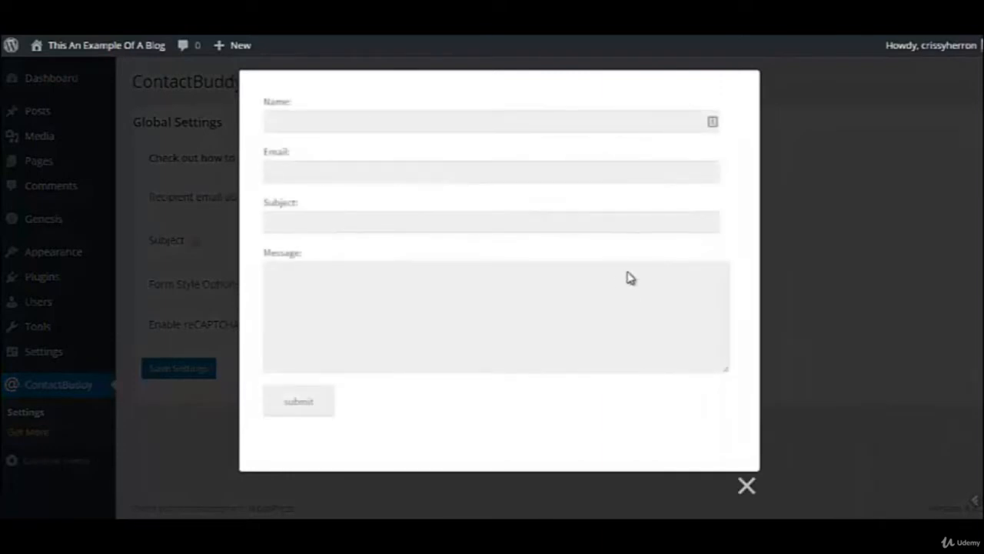
pyautogui.click(840, 258)
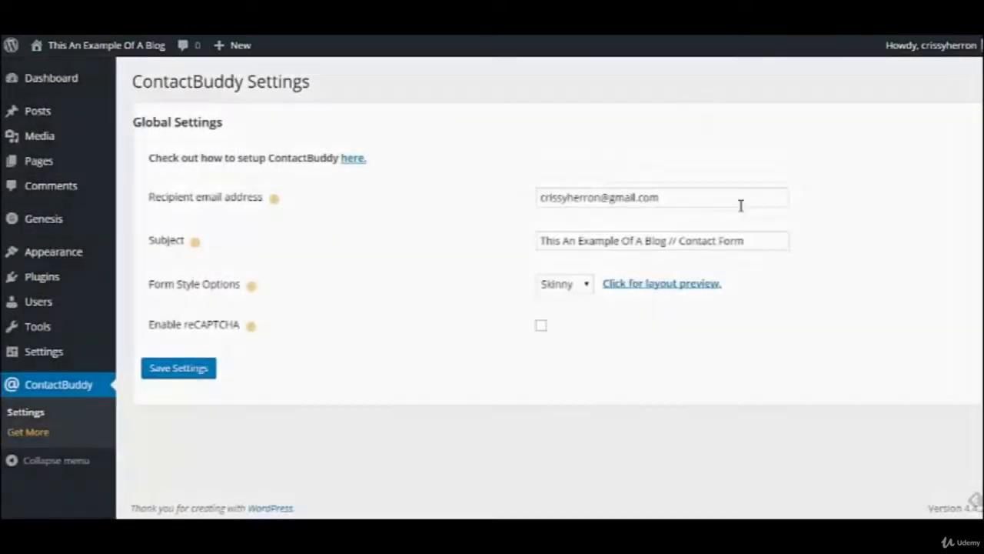
pyautogui.click(587, 286)
pyautogui.click(578, 303)
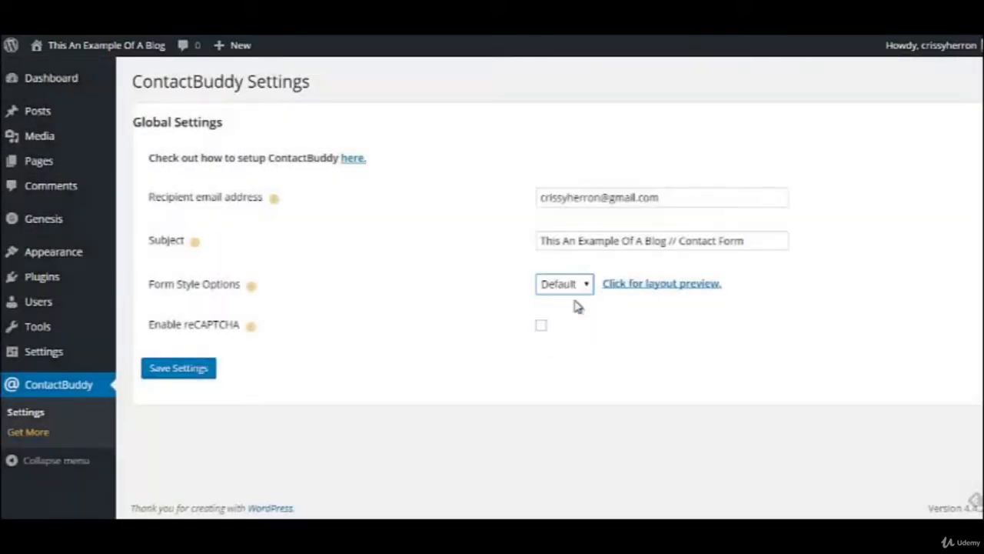
# Review the subject line for contact form emails and save the ContactBuddy settings.
pyautogui.moveTo(752, 241); pyautogui.dragTo(530, 219)
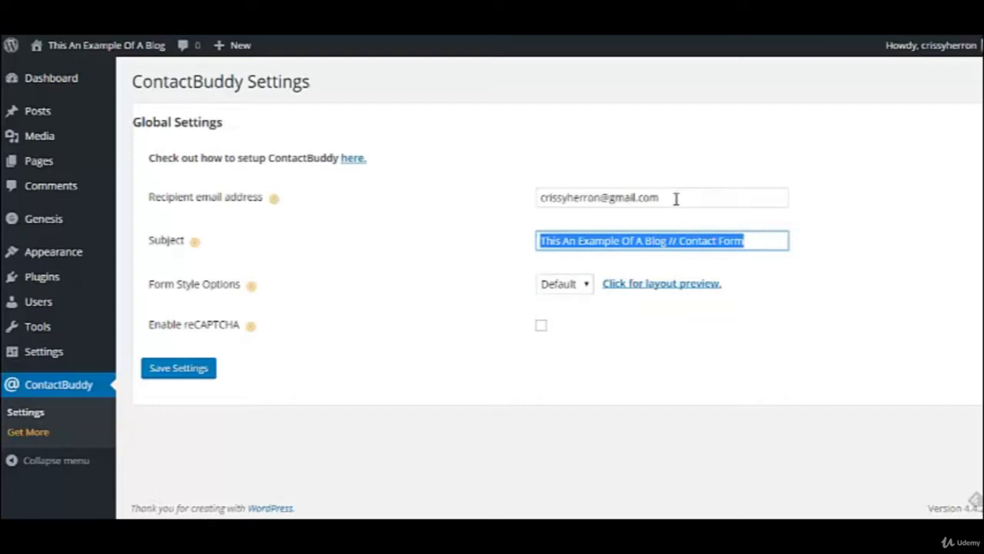
pyautogui.click(754, 240)
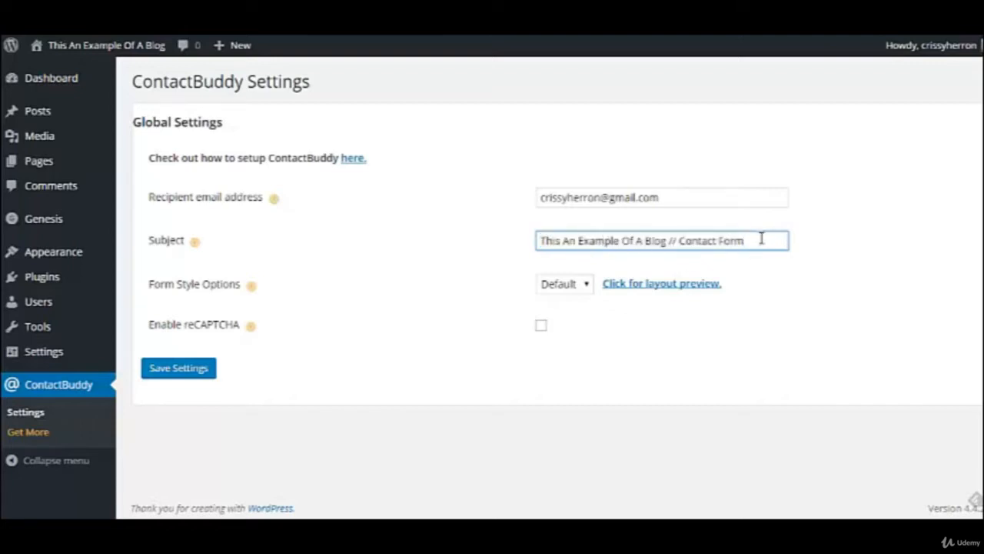
pyautogui.moveTo(541, 240); pyautogui.dragTo(655, 241)
pyautogui.moveTo(768, 250); pyautogui.dragTo(791, 256)
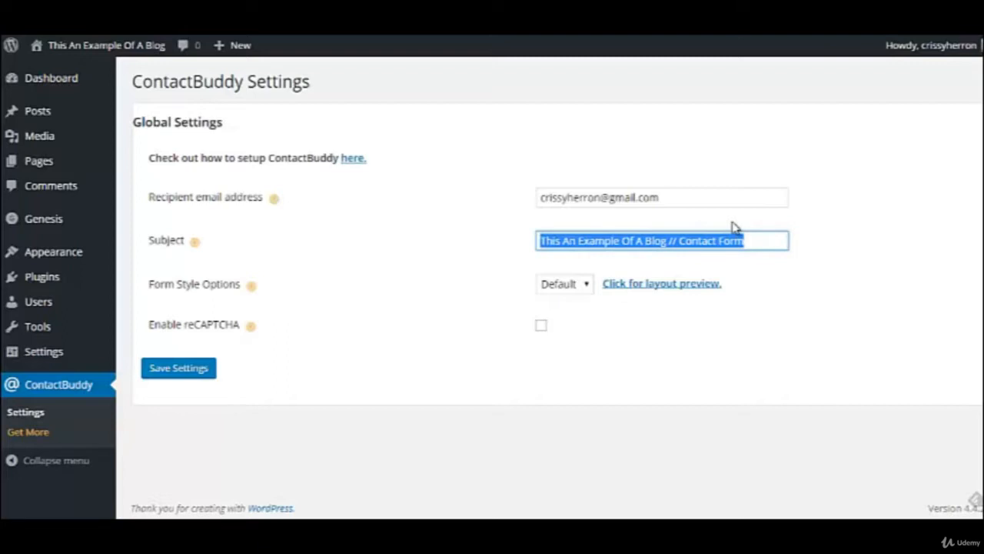
pyautogui.click(178, 368)
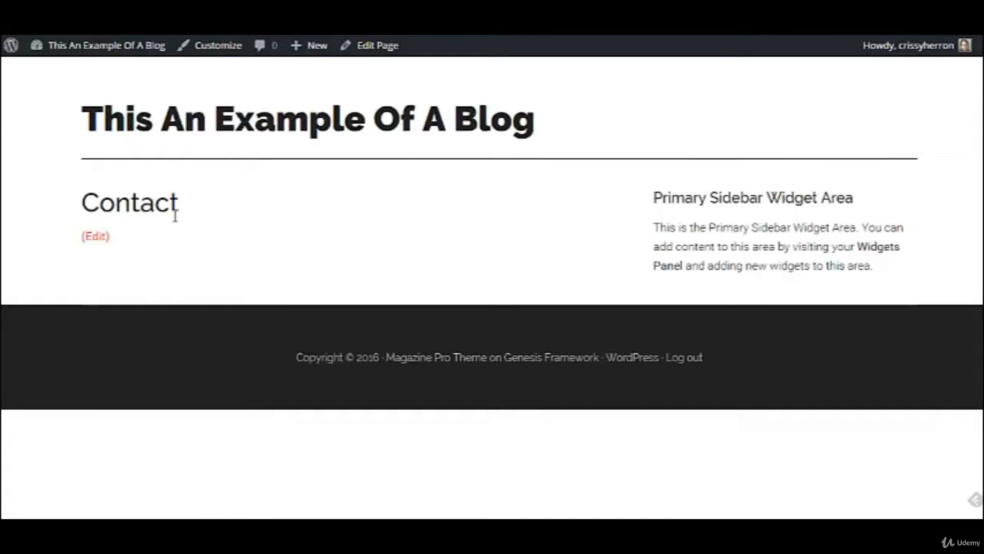
# Edit the Contact page so its body holds a single [contactbuddy] shortcode, and publish the page.
pyautogui.click(95, 236)
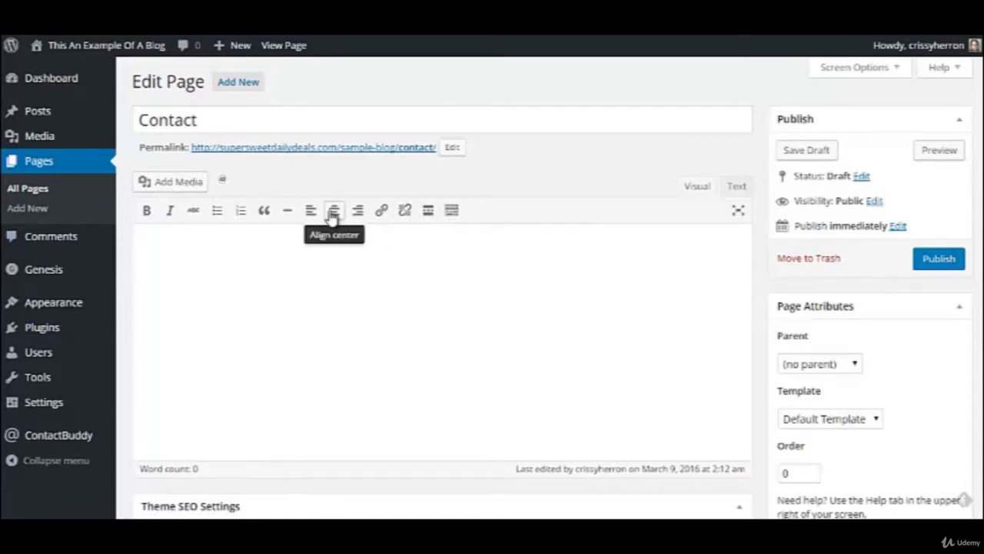
pyautogui.click(183, 255)
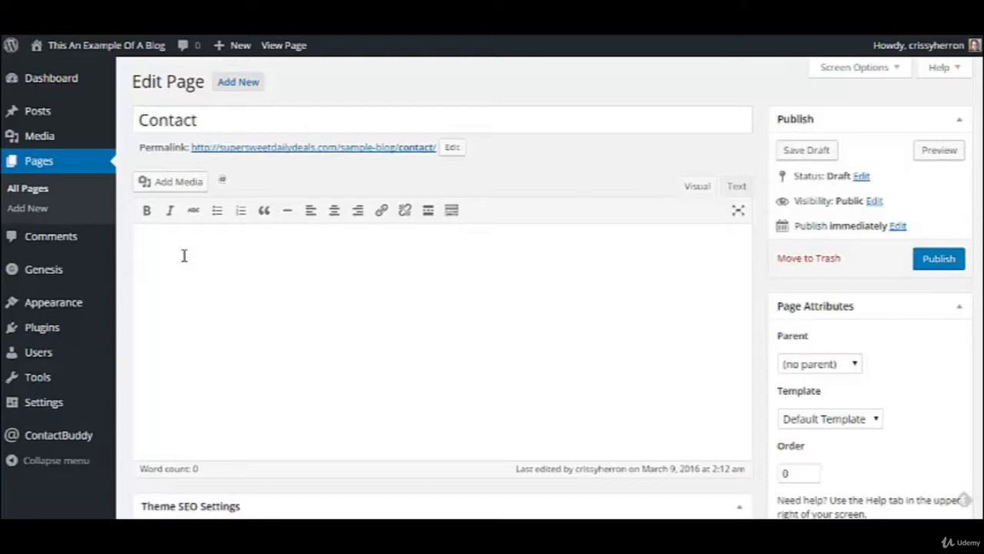
pyautogui.click(225, 183)
pyautogui.click(225, 183)
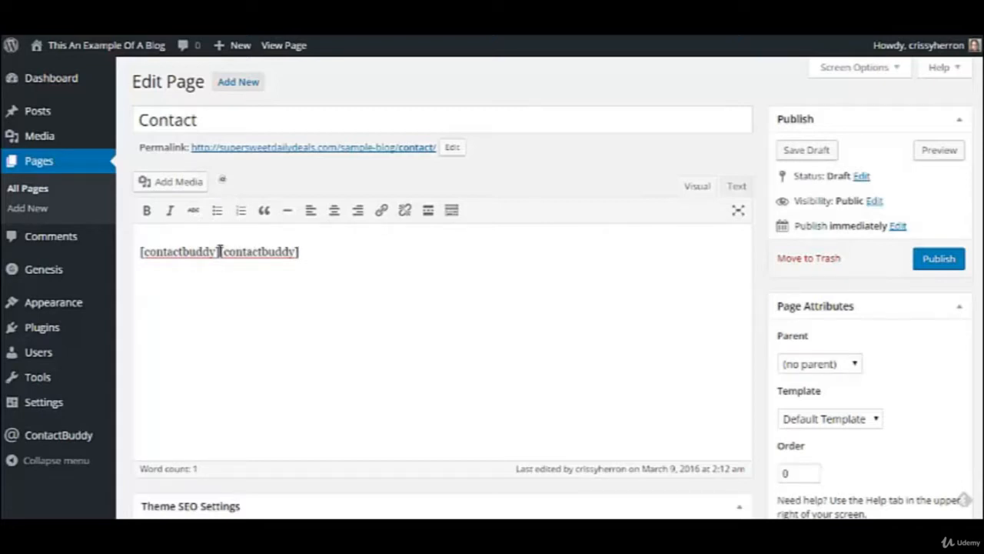
pyautogui.moveTo(220, 253); pyautogui.dragTo(317, 259)
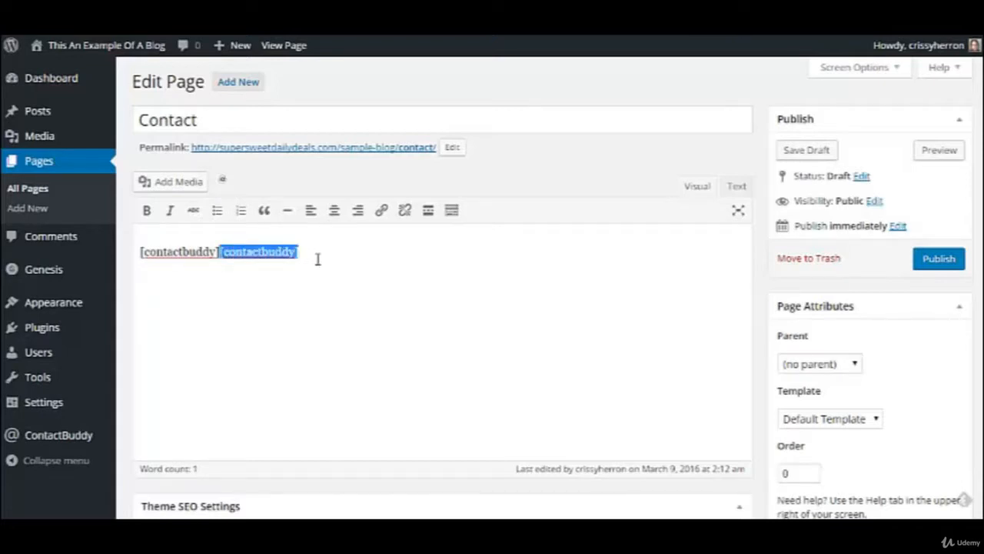
pyautogui.press('BackSpace')
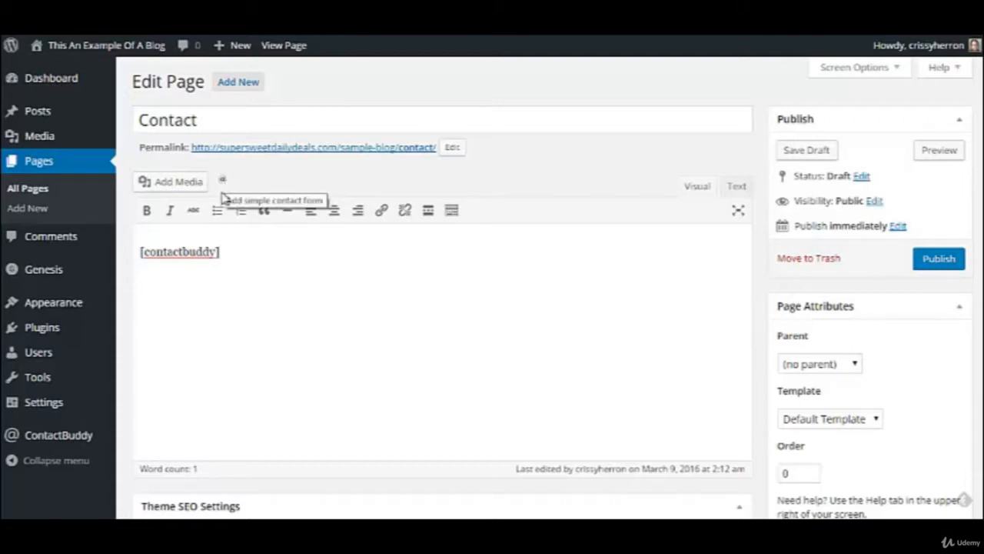
pyautogui.click(940, 259)
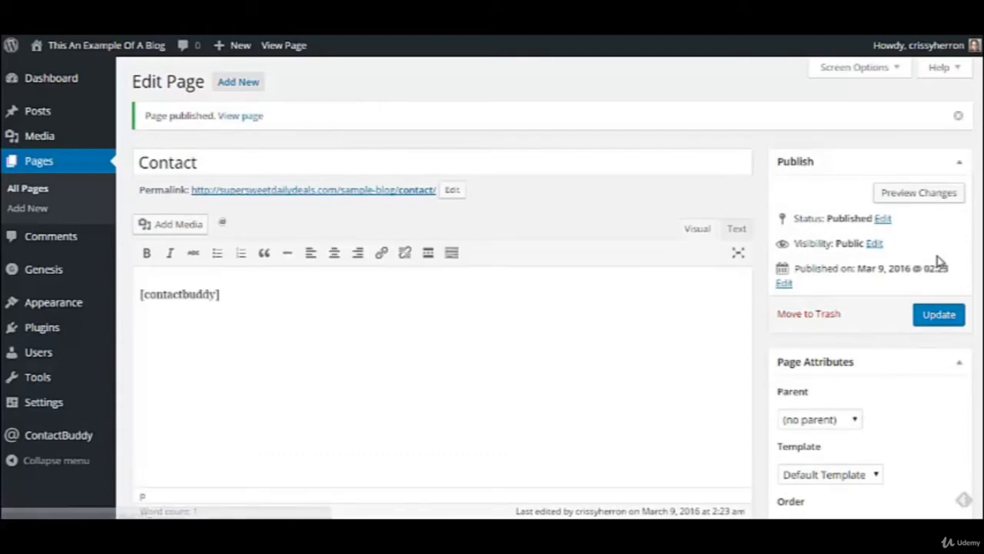
# View the published Contact page in a separate tab and examine the contact form's fields and submit button.
pyautogui.rightClick(297, 193)
pyautogui.click(329, 201)
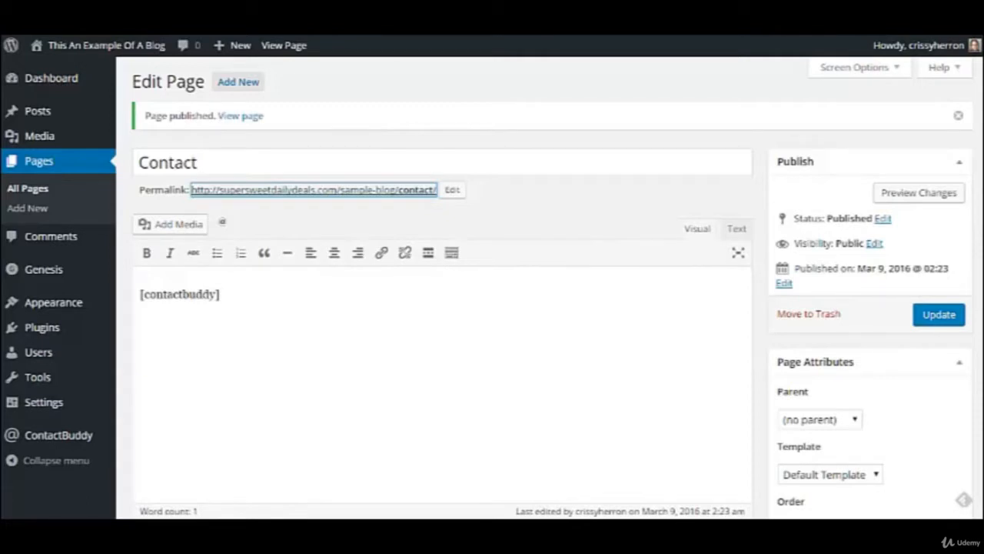
pyautogui.click(348, 15)
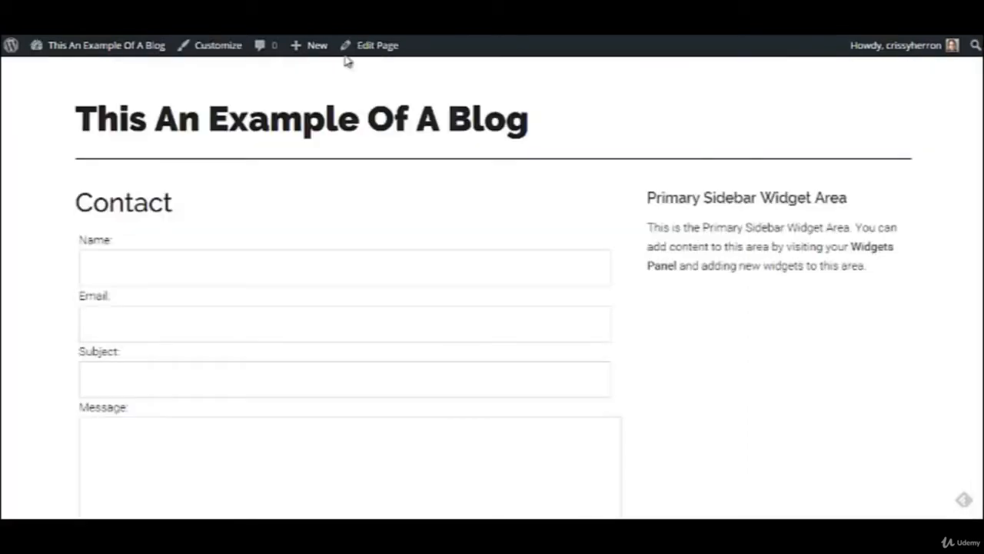
pyautogui.scroll(-3, 243, 269)
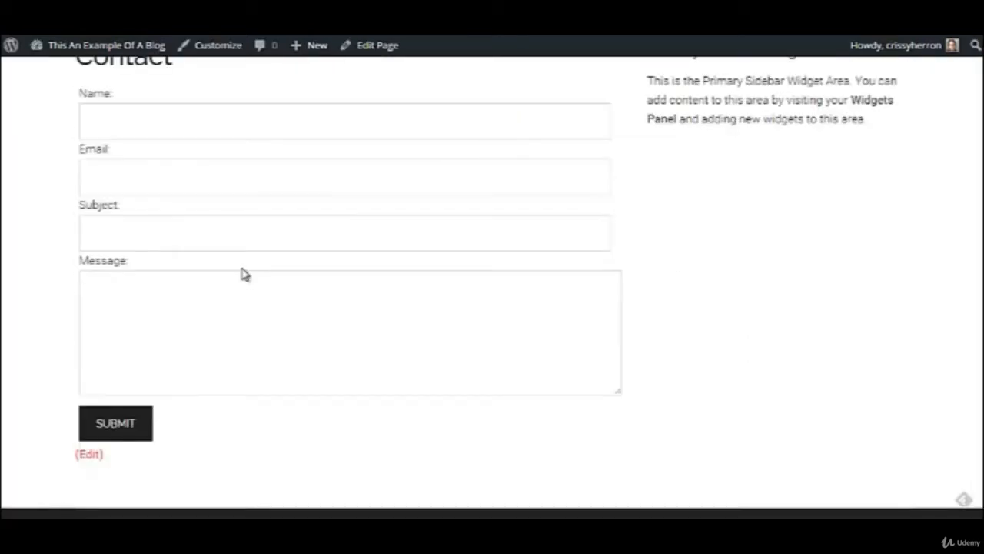
pyautogui.scroll(3, 242, 269)
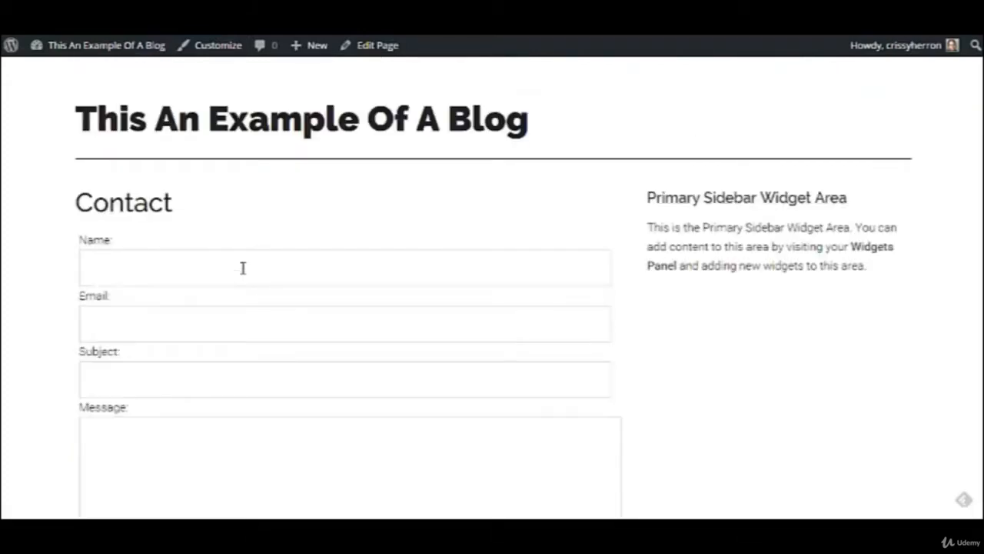
pyautogui.scroll(-3, 242, 269)
pyautogui.scroll(3, 243, 271)
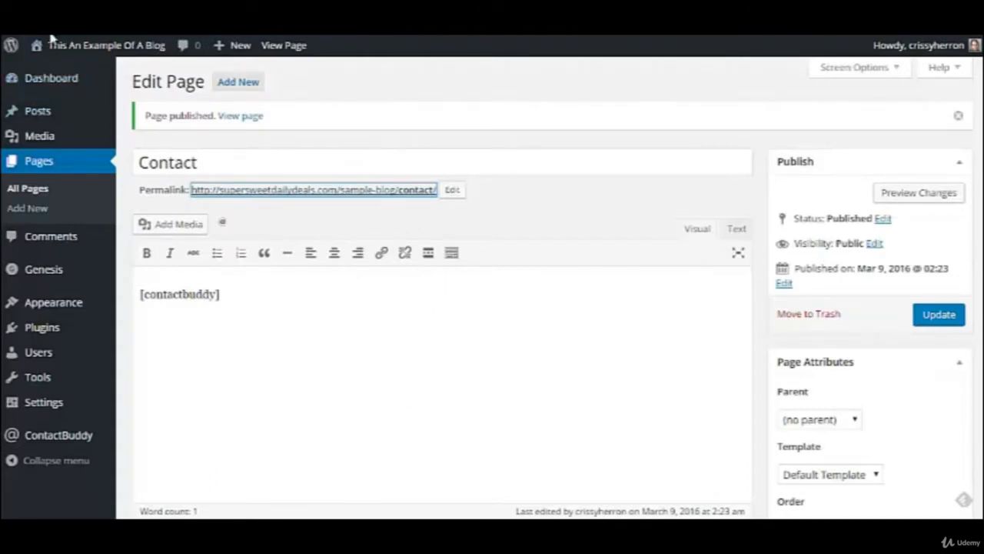
# Return to the installed plugins list and go to the page for adding new plugins.
pyautogui.moveTo(54, 65)
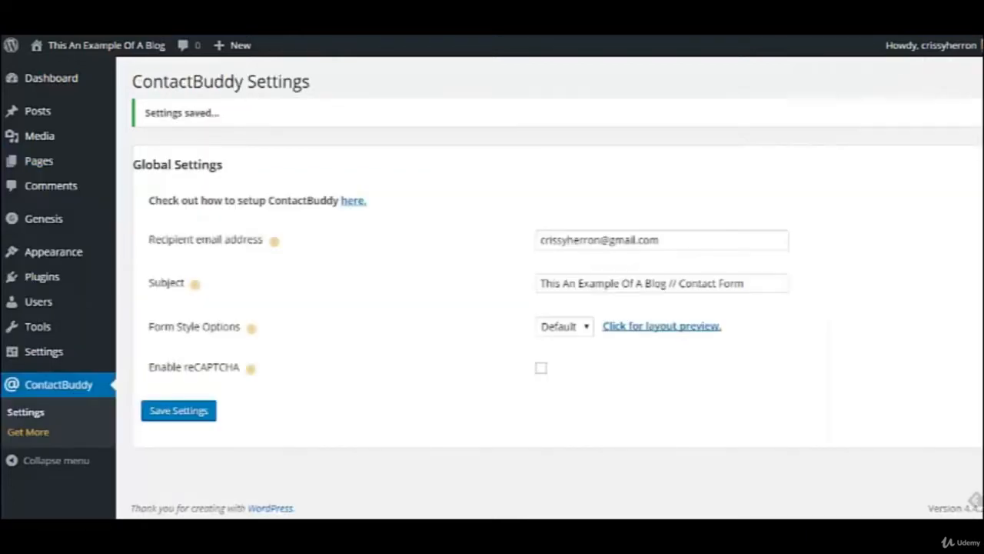
pyautogui.click(47, 281)
pyautogui.moveTo(69, 256)
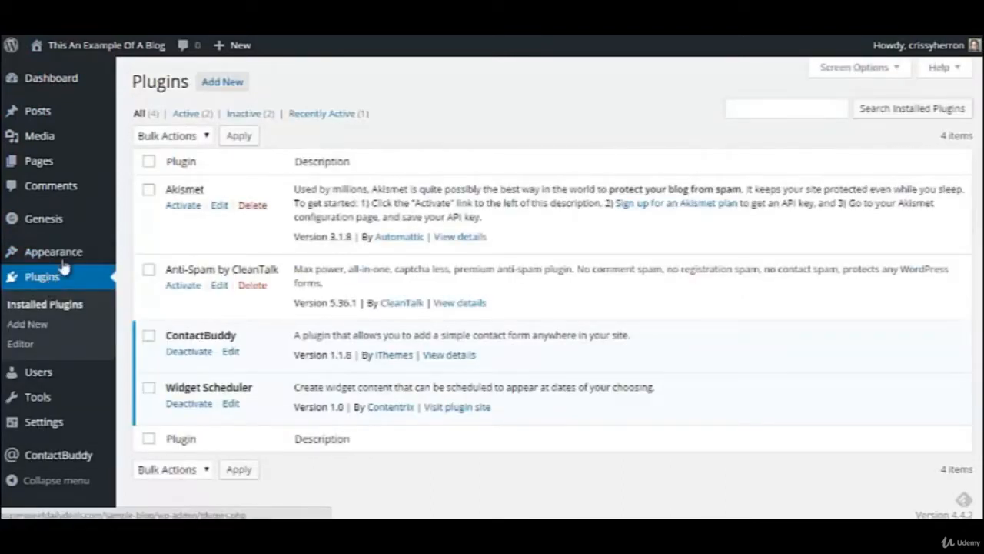
pyautogui.click(223, 83)
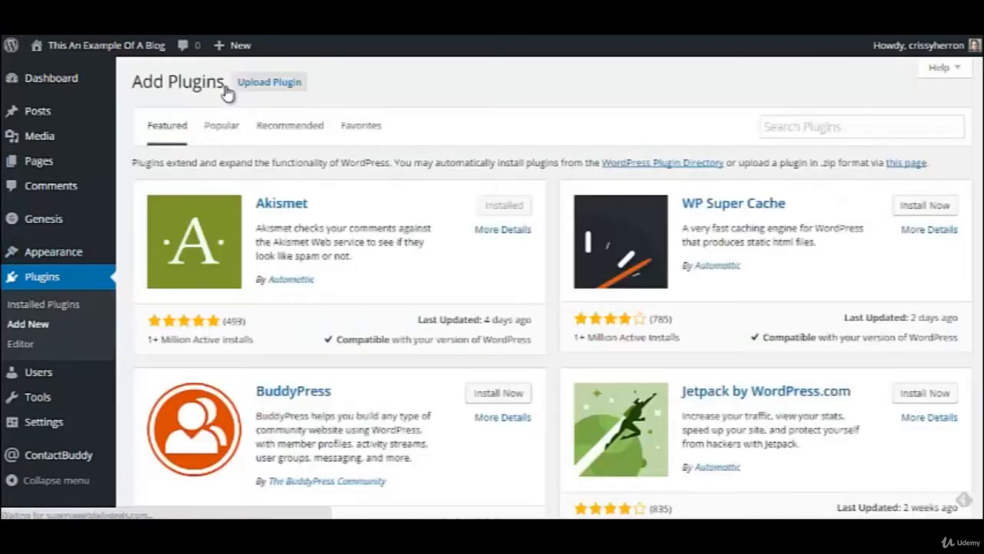